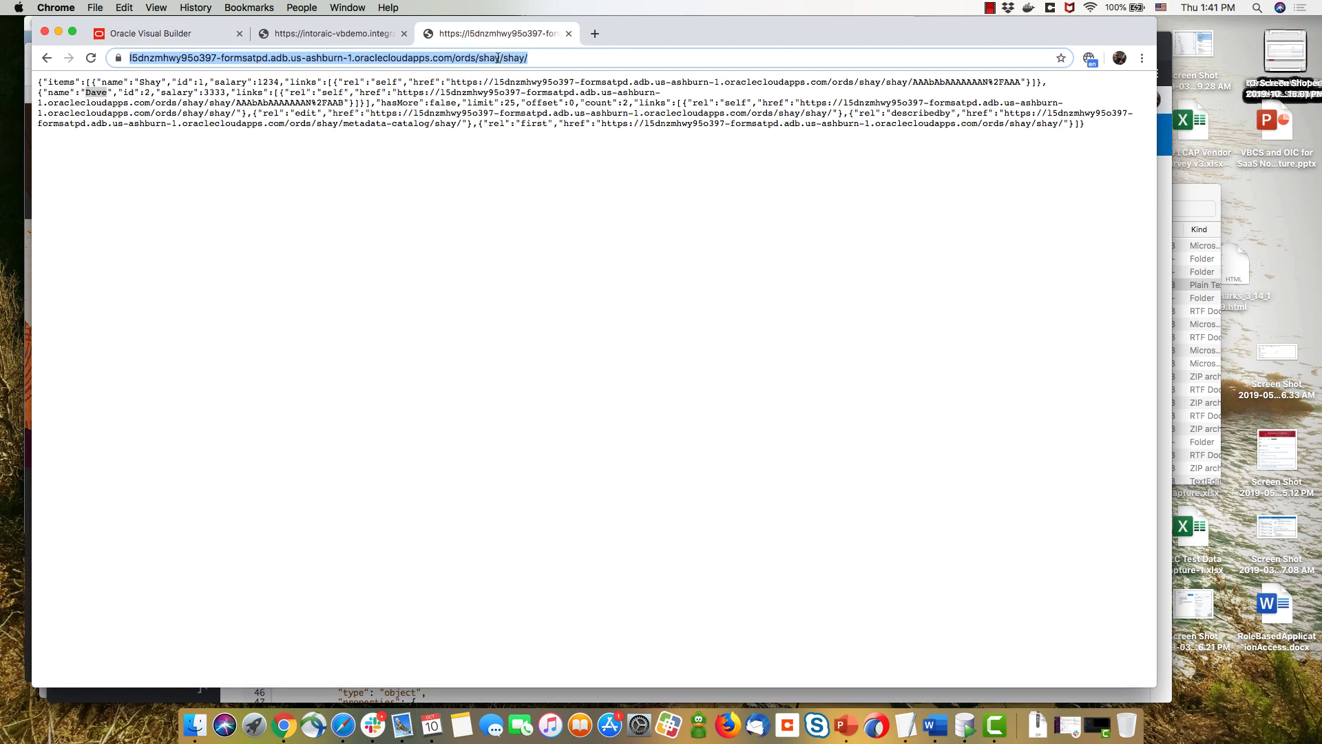
Step: Review the employee records in the REST response, the deployed sample app and the service connection's base URL in Visual Builder
double_click(141, 82)
double_click(97, 93)
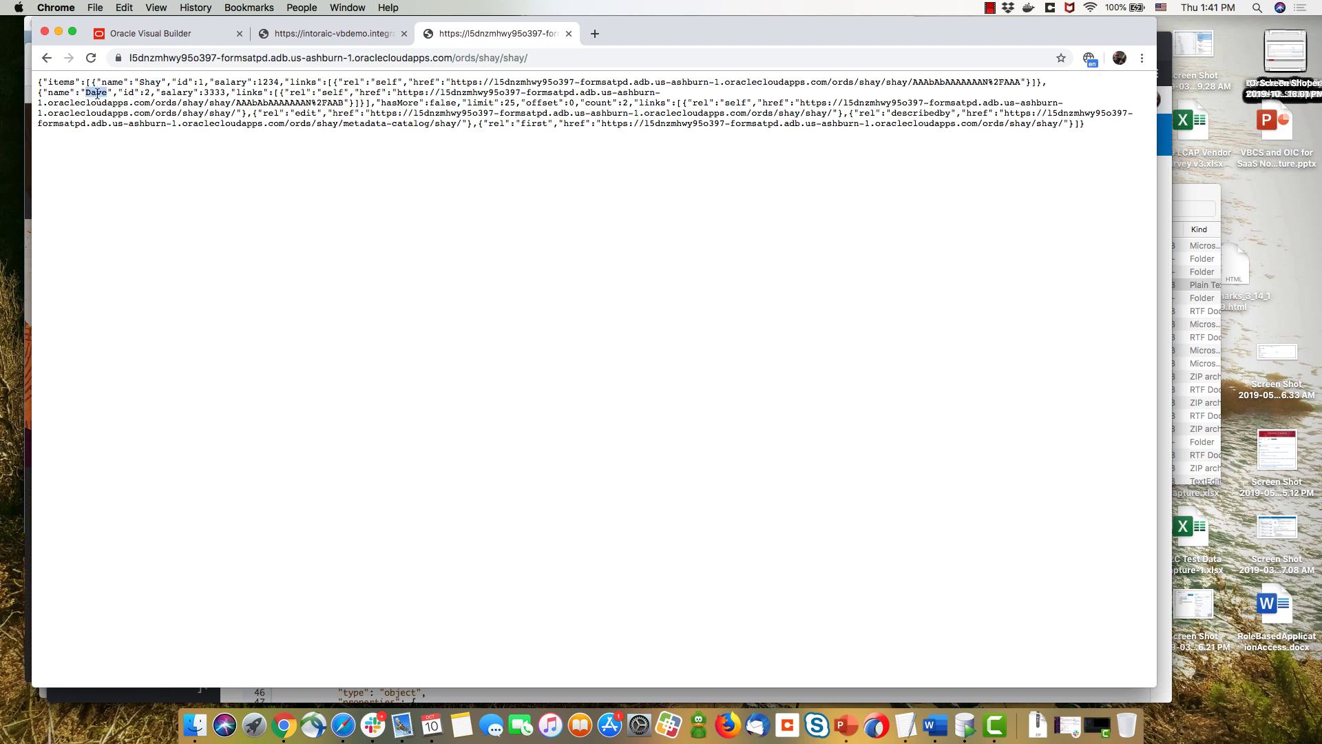
click(328, 35)
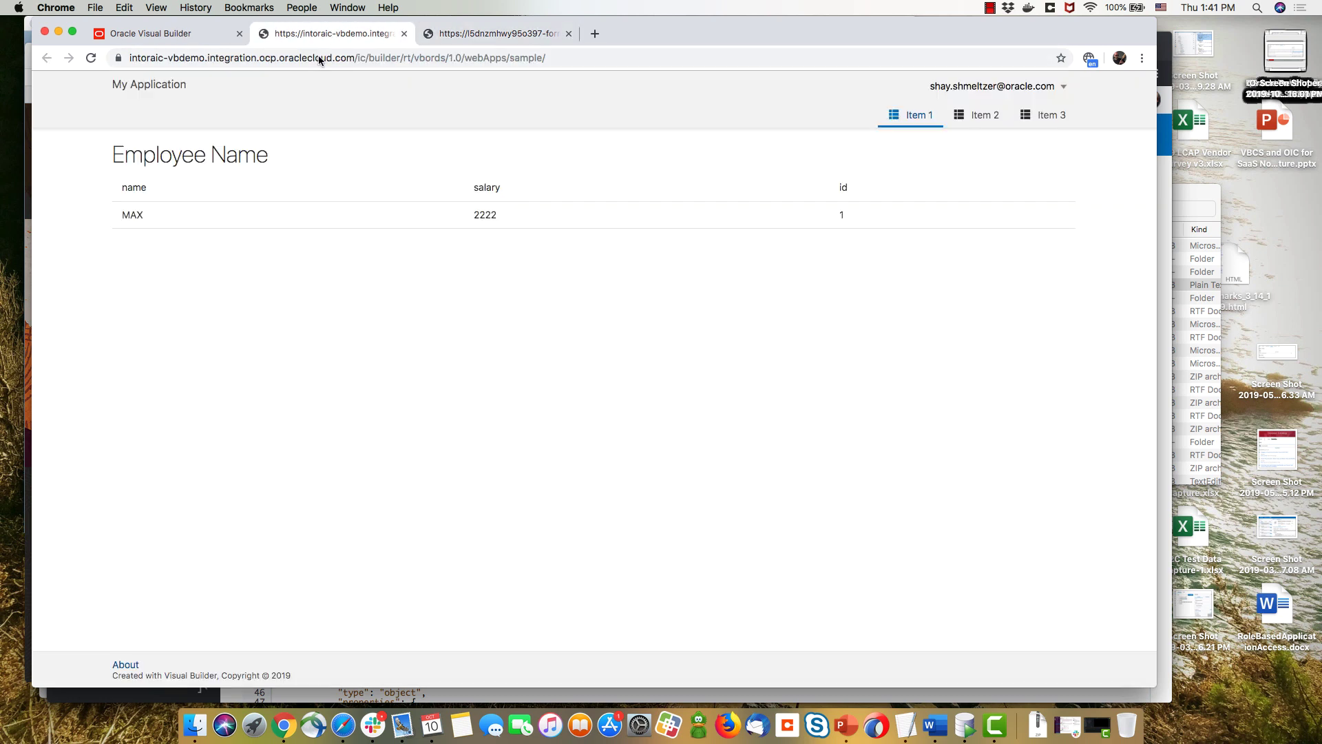
click(172, 33)
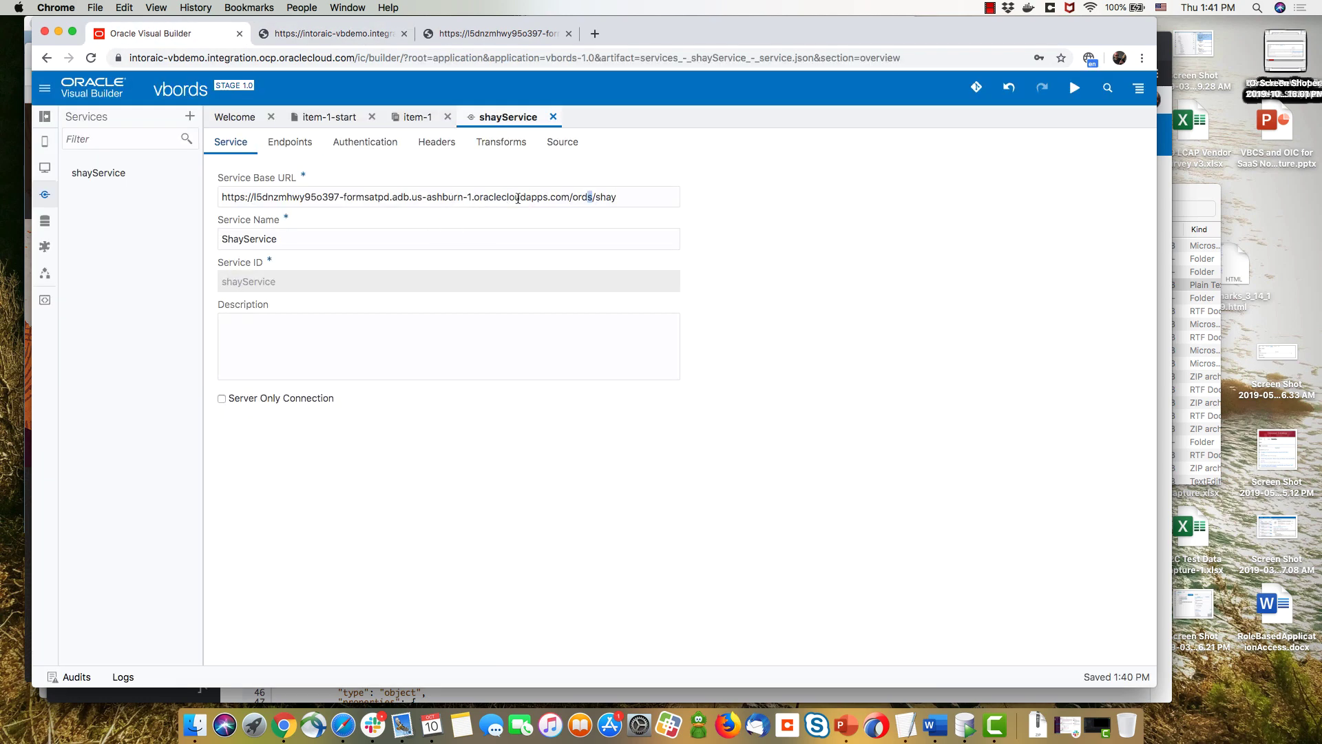
Step: Change the heading text on the item-1-start page to "Employees"
click(328, 123)
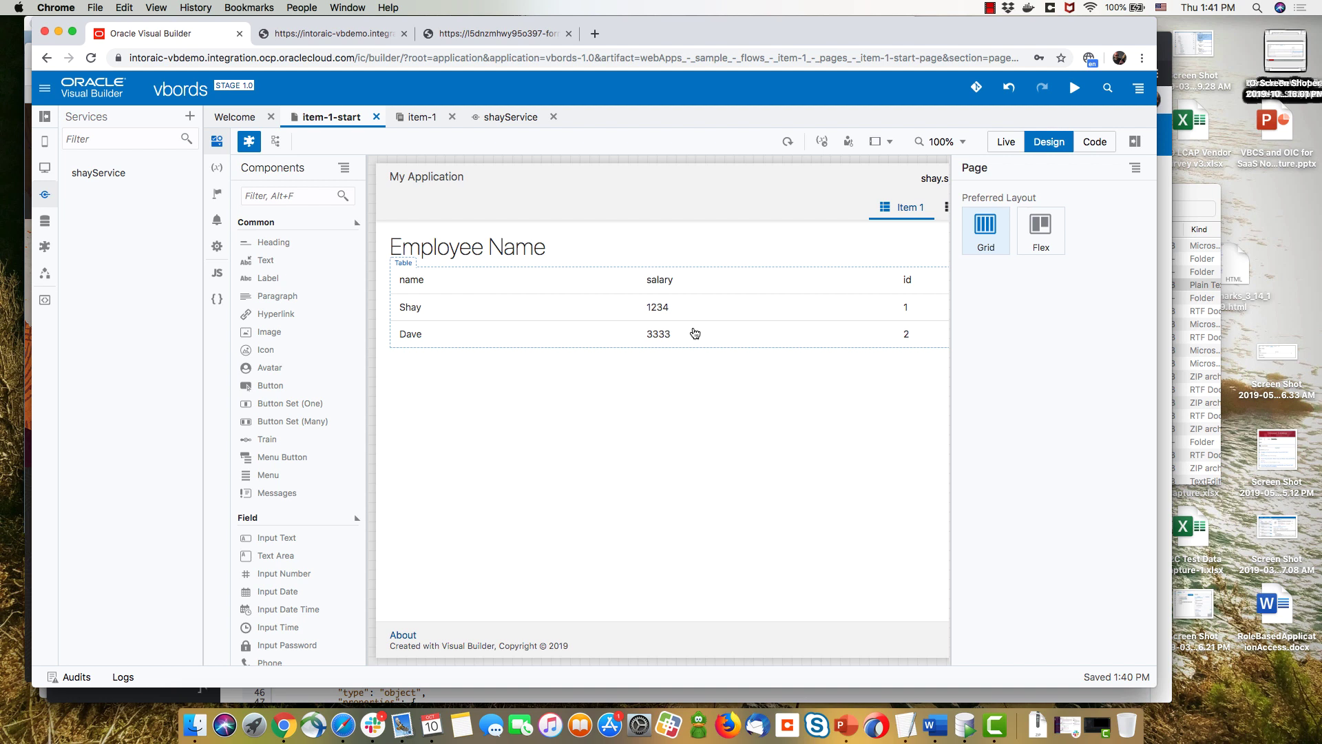
click(553, 255)
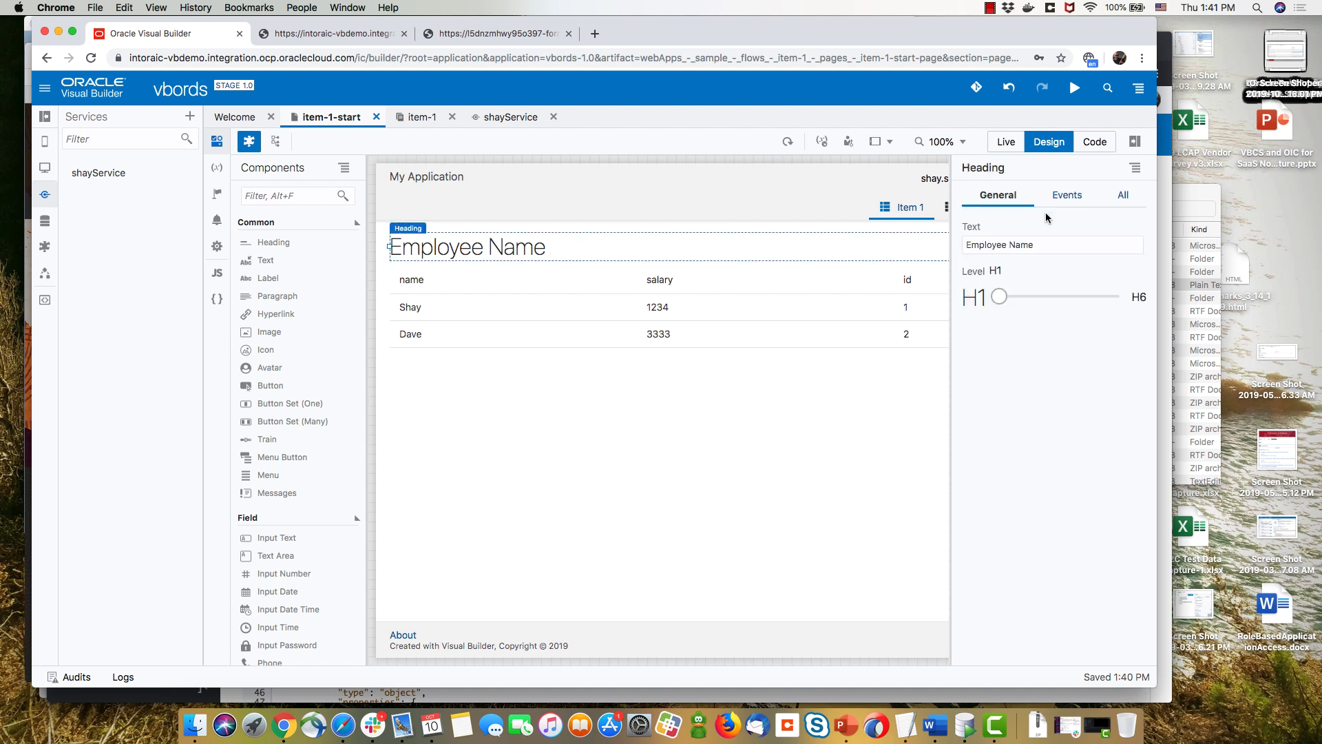
double_click(1015, 244)
key(BackSpace)
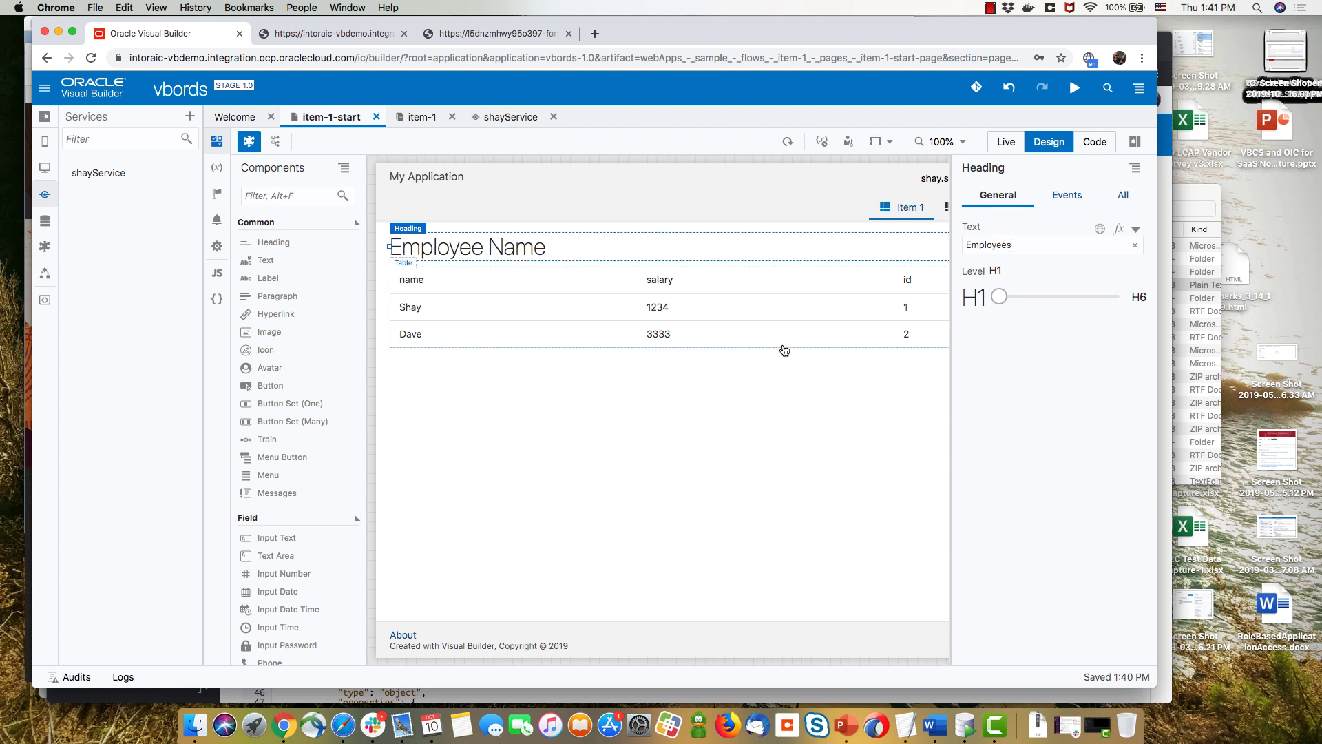
key(Tab)
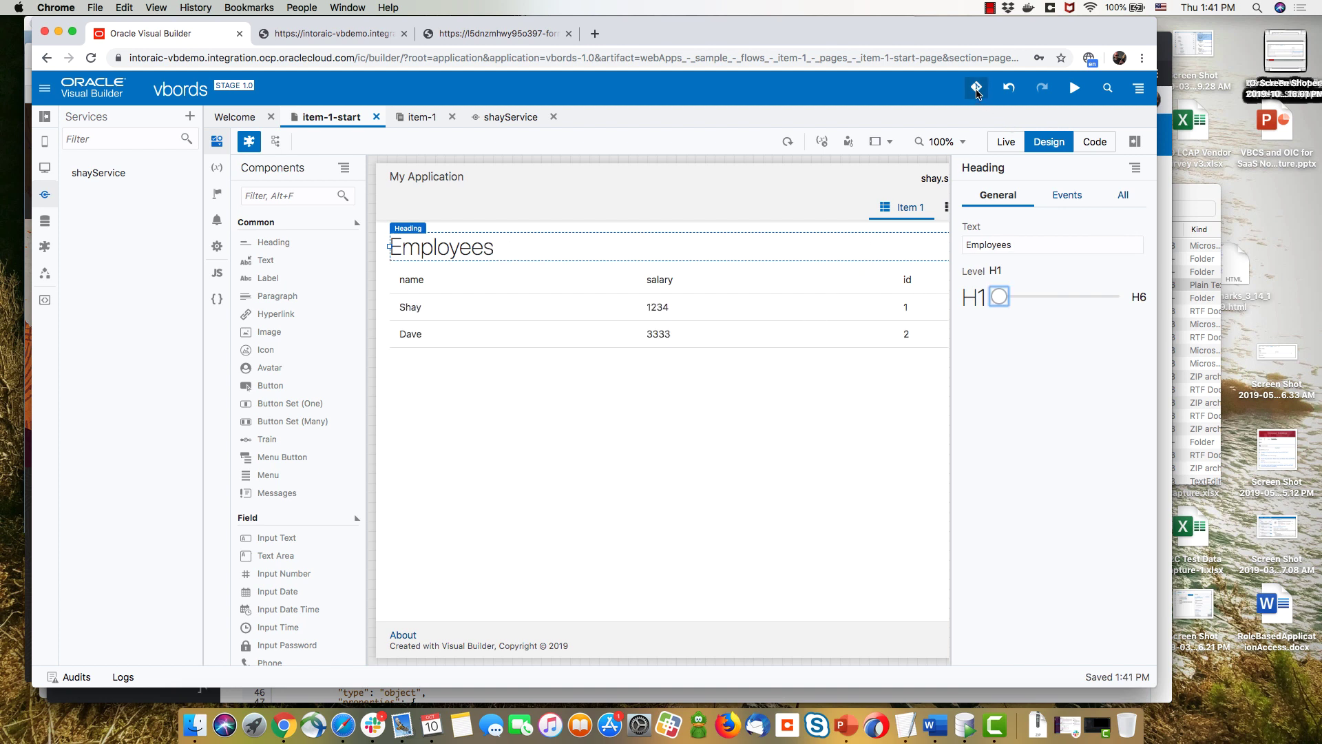
Step: Push the application to the Git master branch with the commit message "Changed title and URL"
click(976, 88)
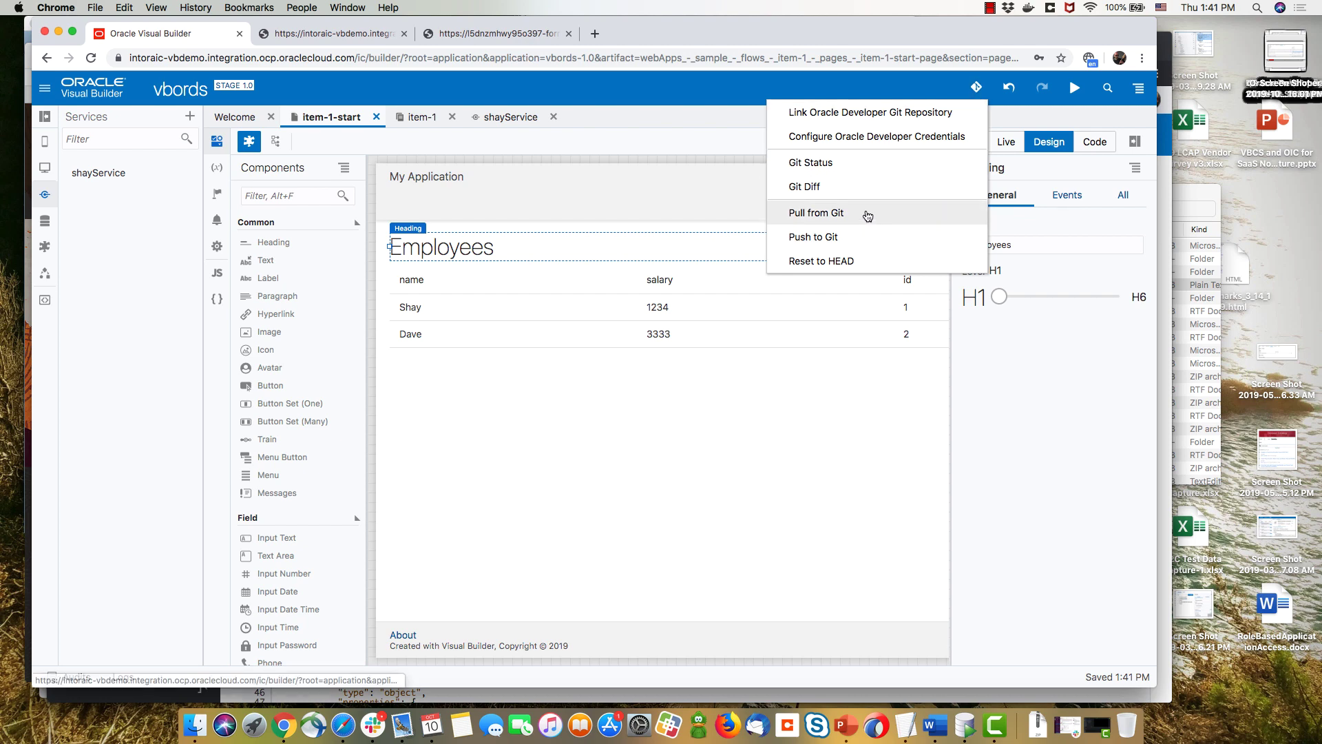
click(857, 237)
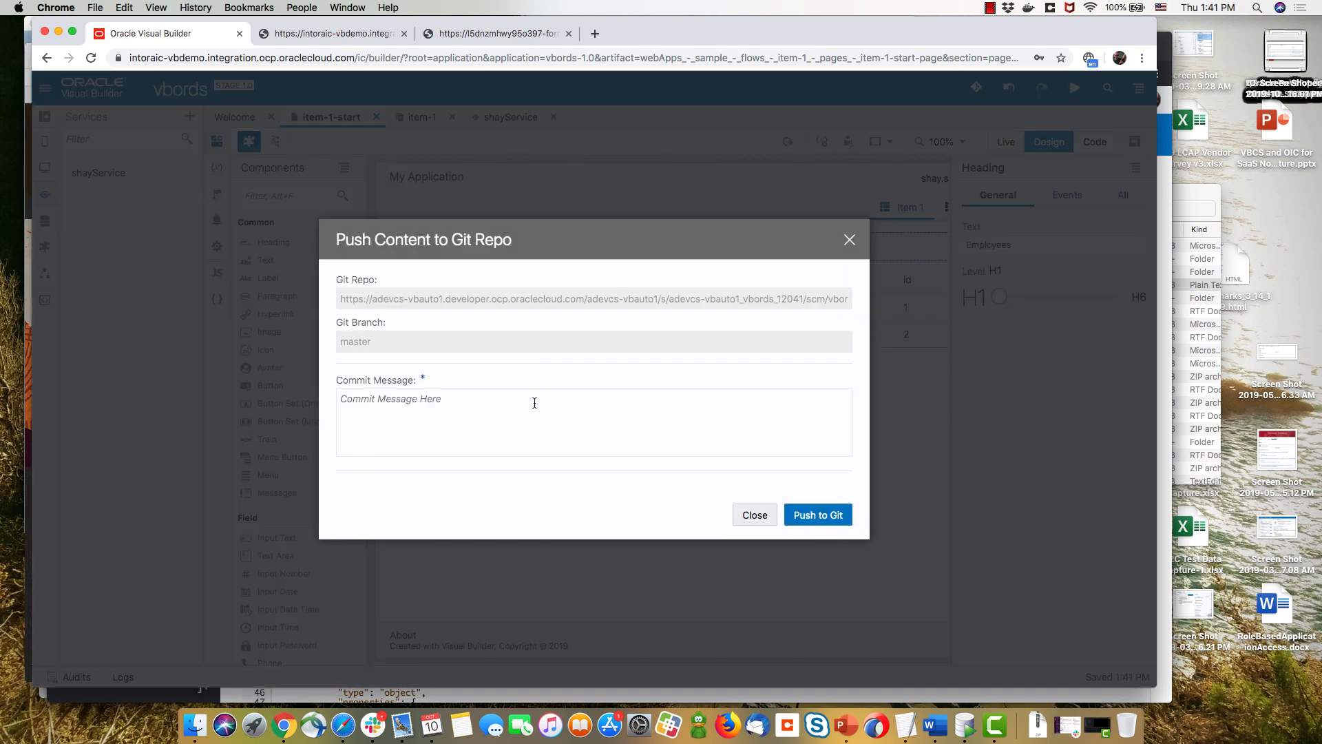
text(Chec)
text(ged title and URL)
click(824, 515)
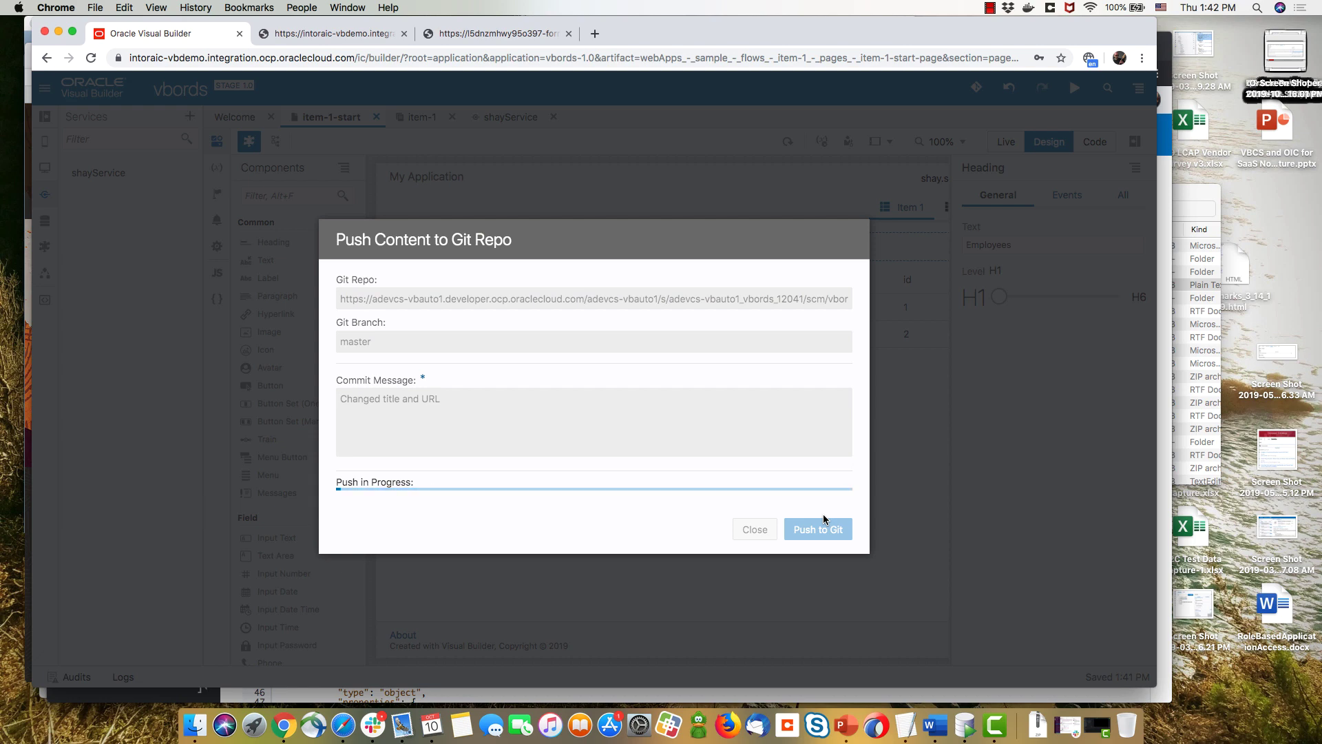
click(756, 621)
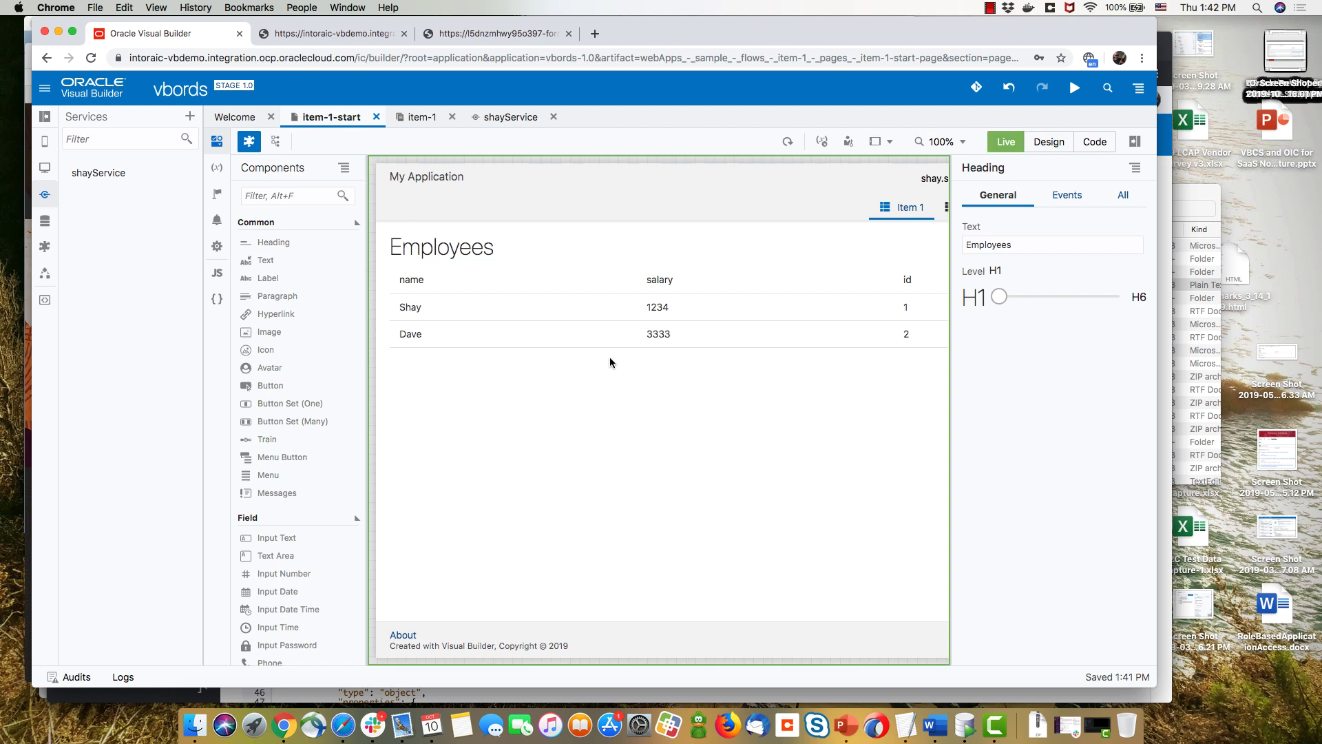
Step: Switch to Oracle Developer Cloud Service and inspect the BuildonOIC job's Git and build step configuration, leaving it without saving
key(super+grave)
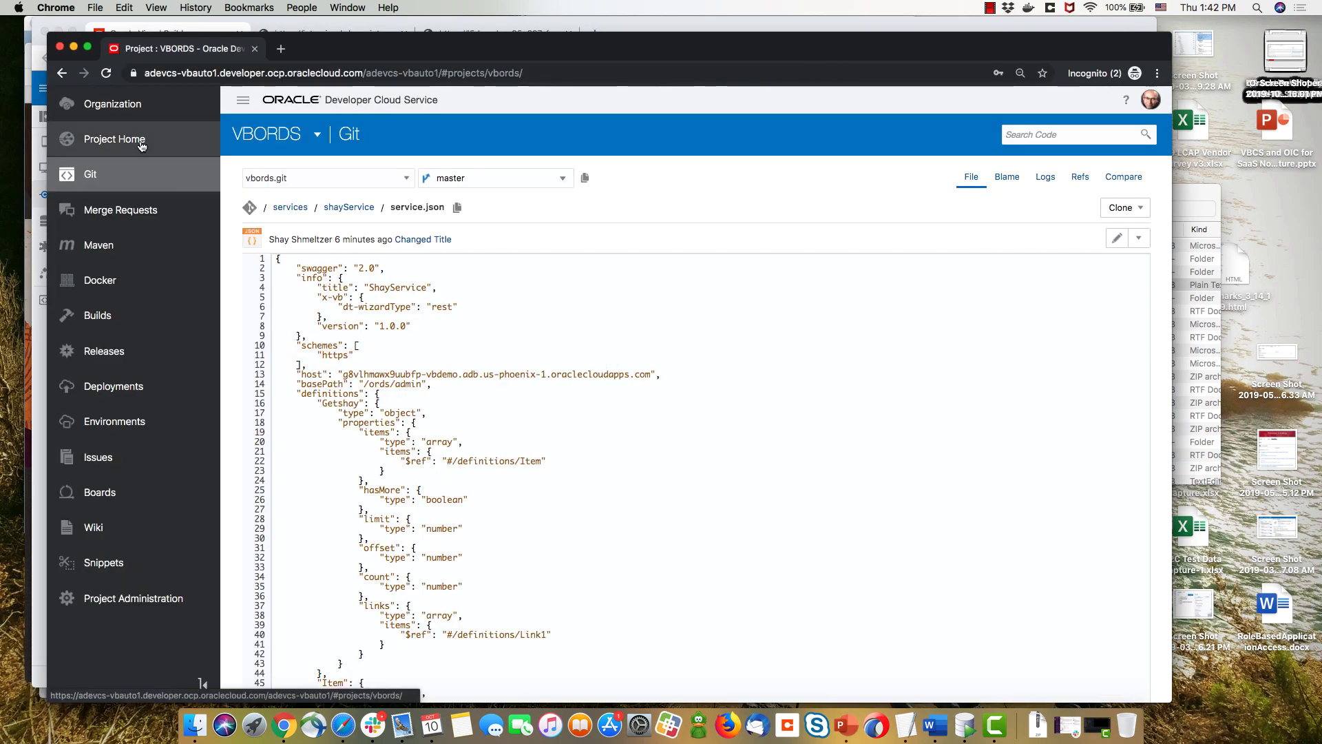
click(141, 146)
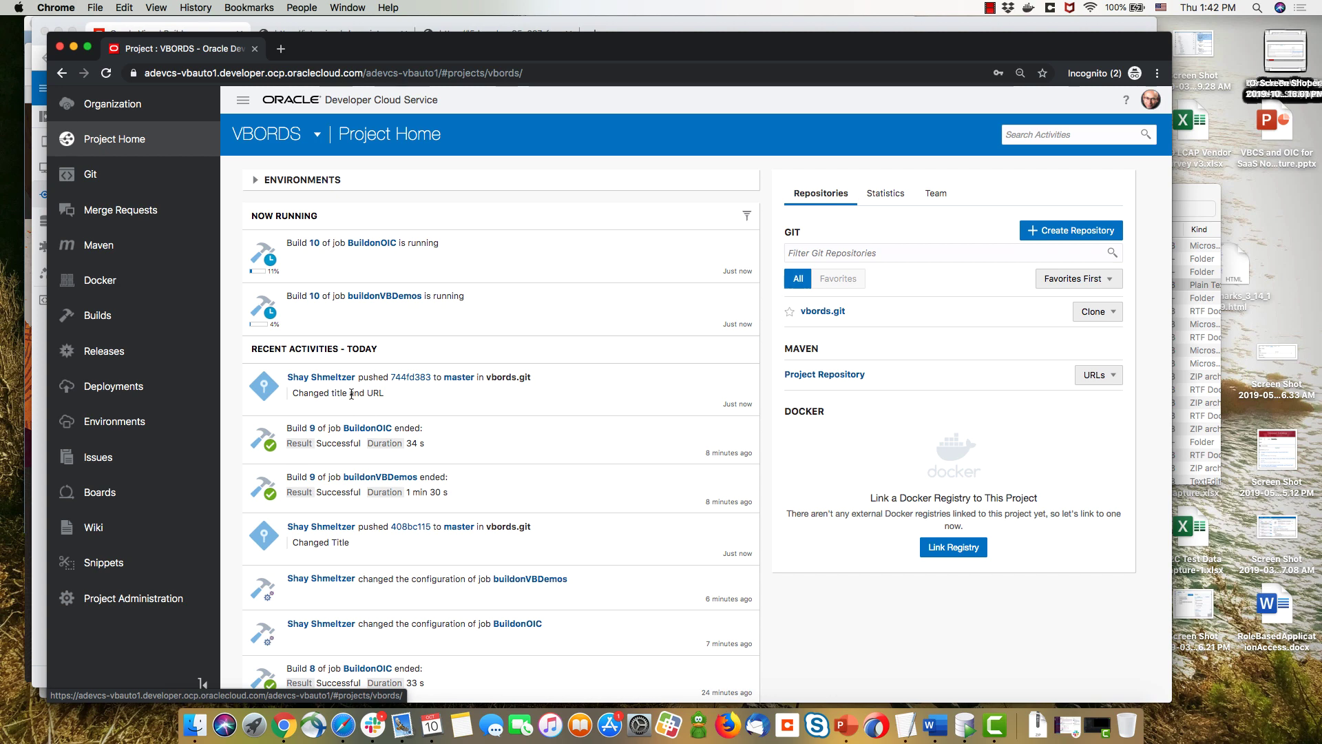
click(375, 245)
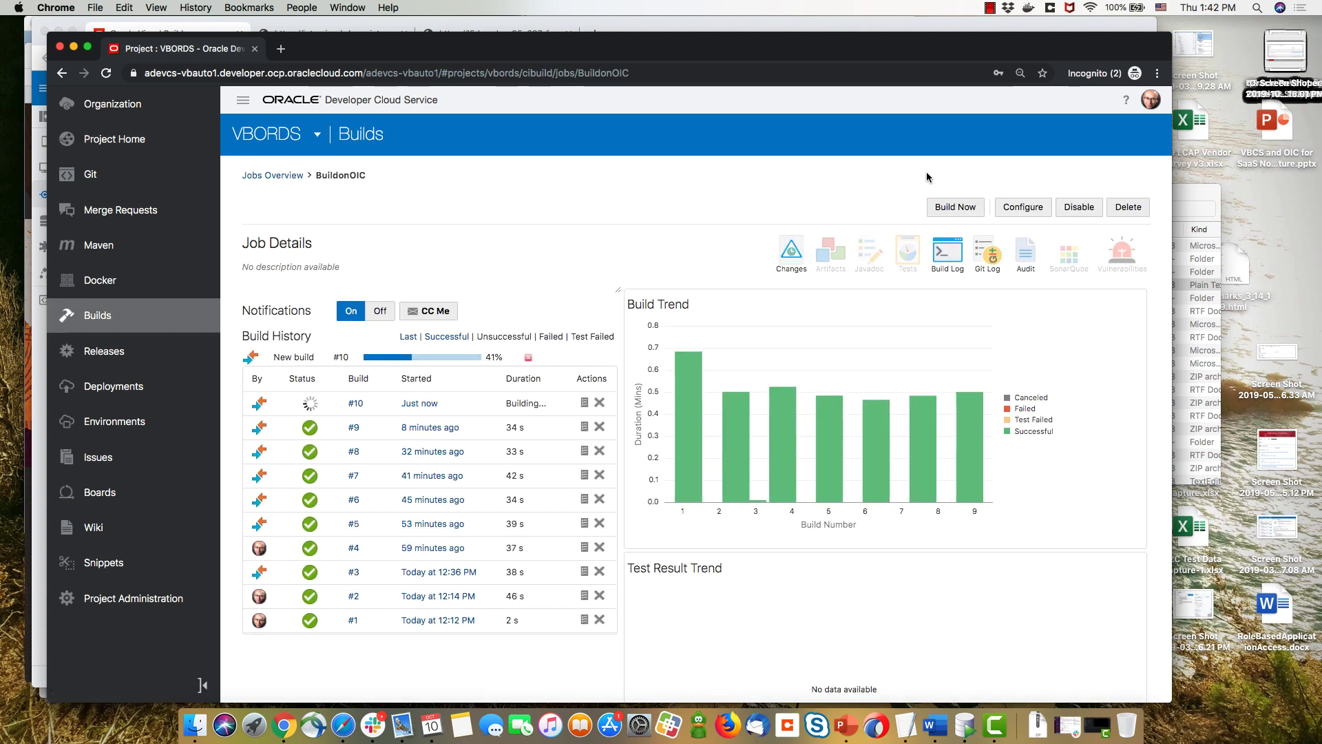
click(1025, 208)
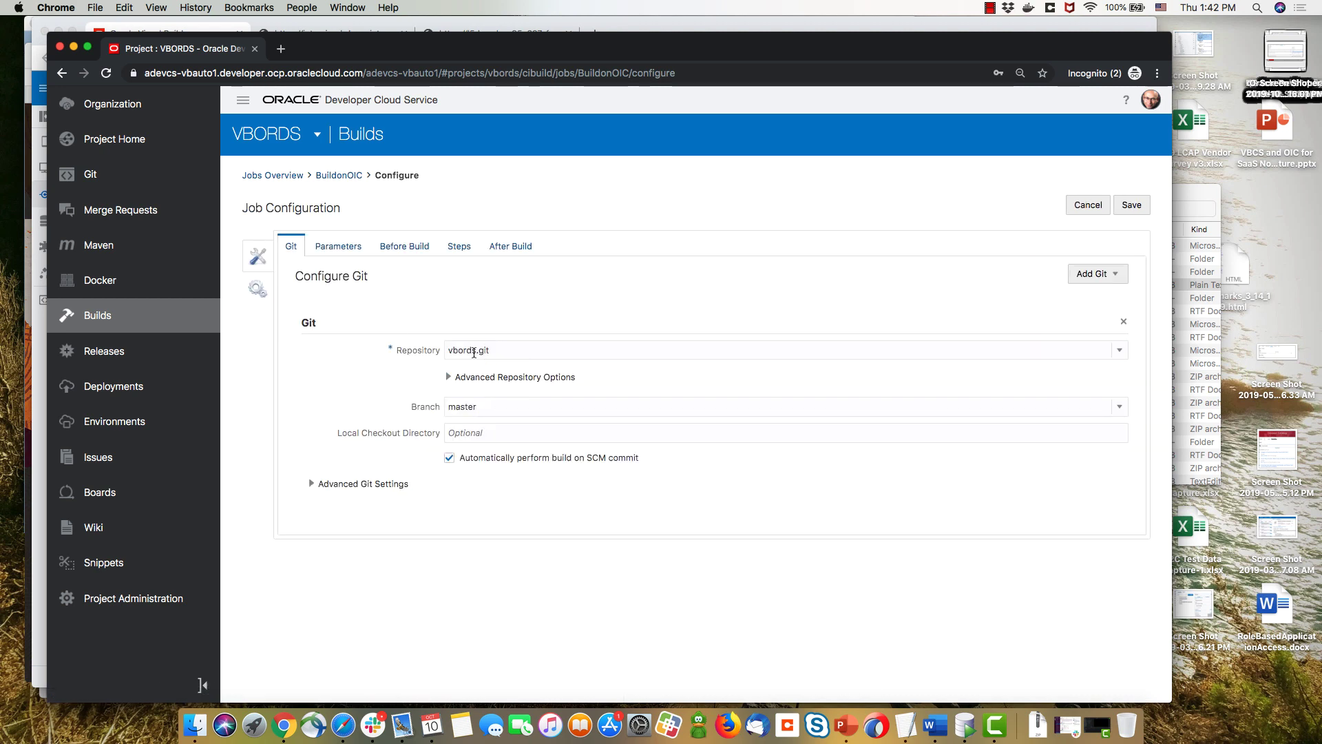
click(459, 248)
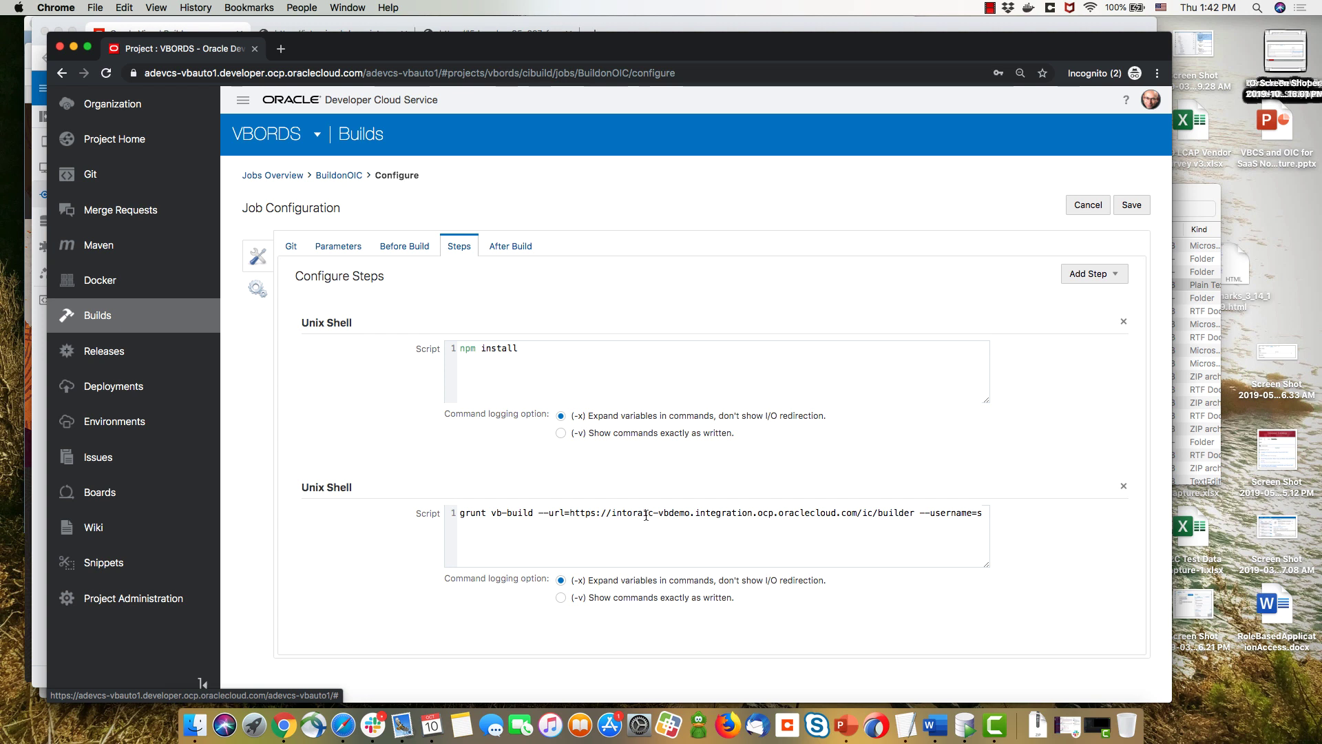
click(1087, 204)
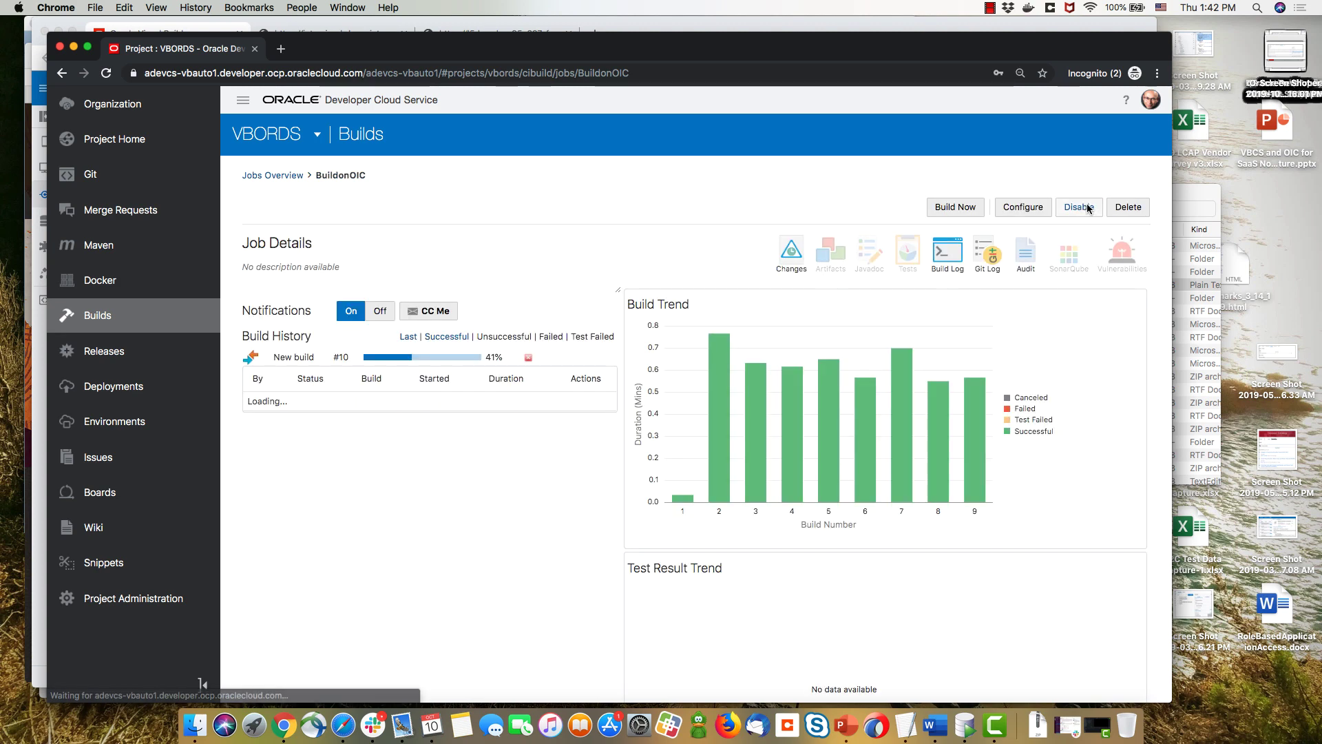
Step: Examine the buildonVBDemos job's Git settings and the sed commands in its first shell step, leaving the configuration without saving
click(279, 176)
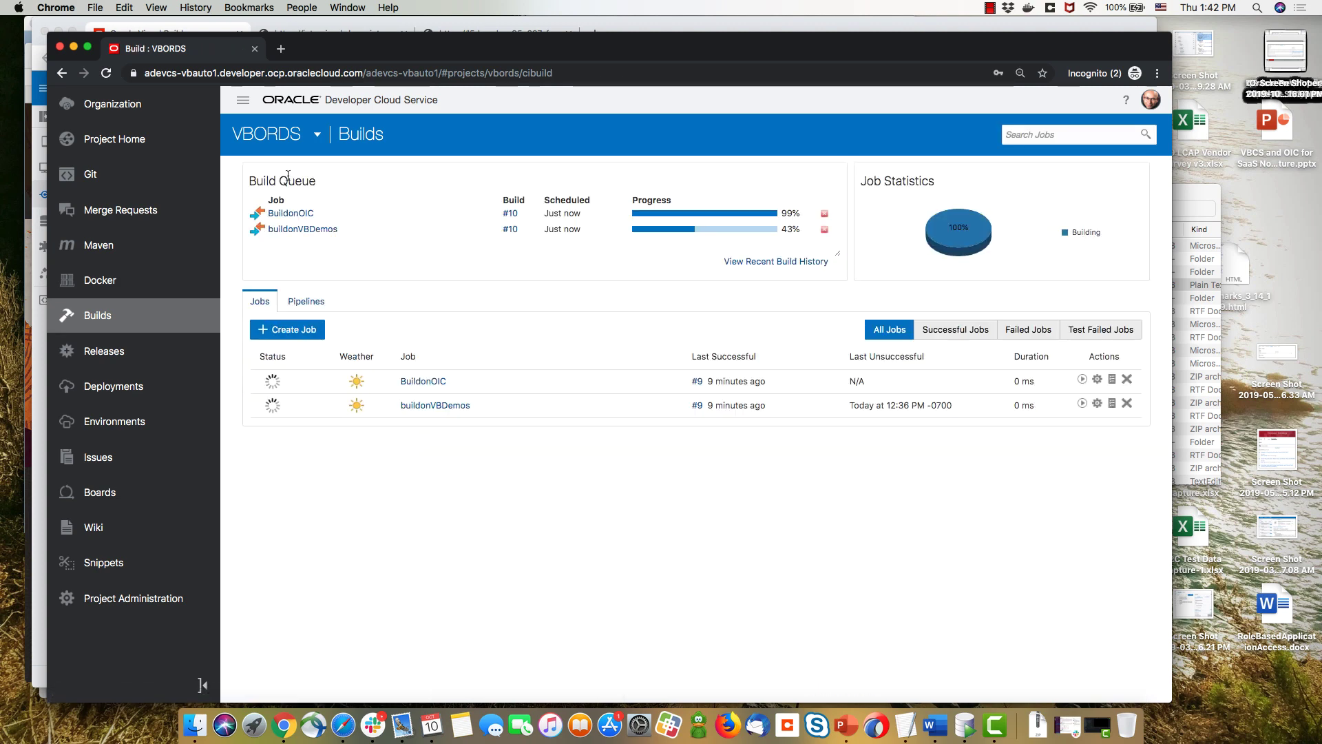
click(310, 230)
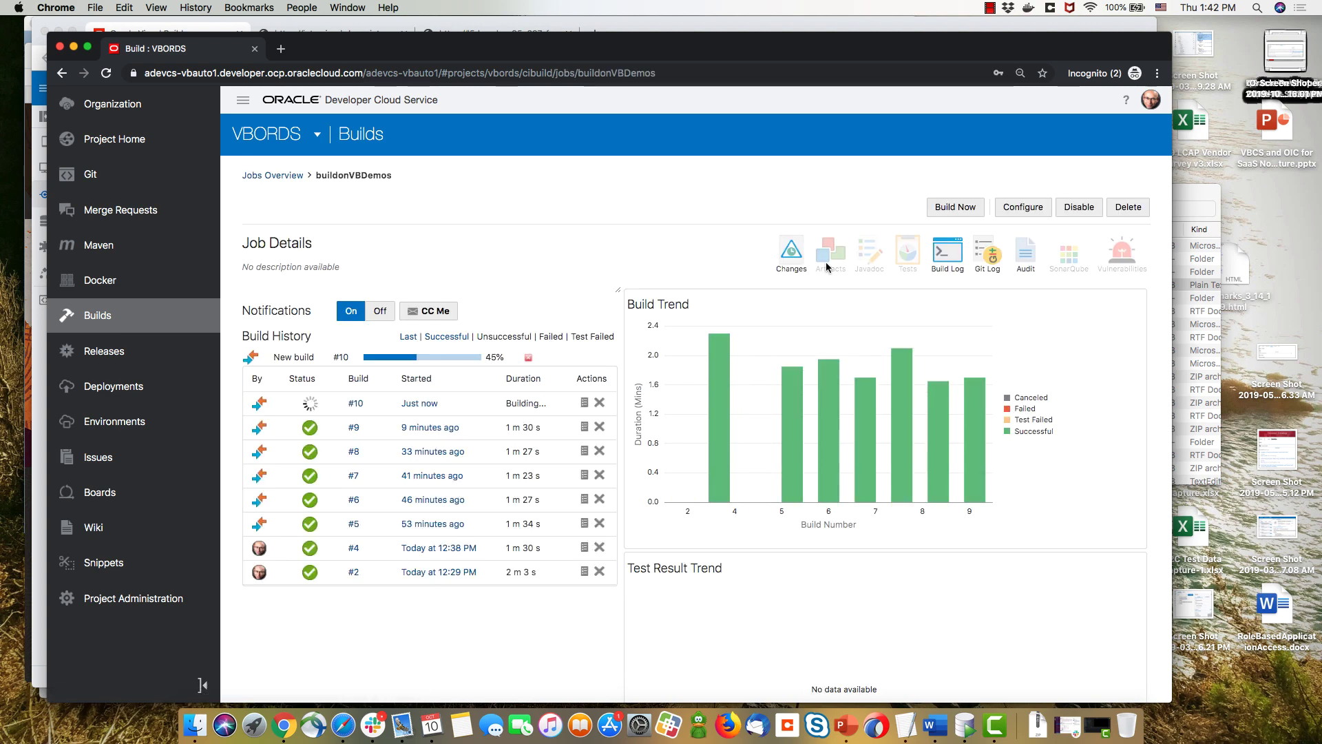
click(1031, 207)
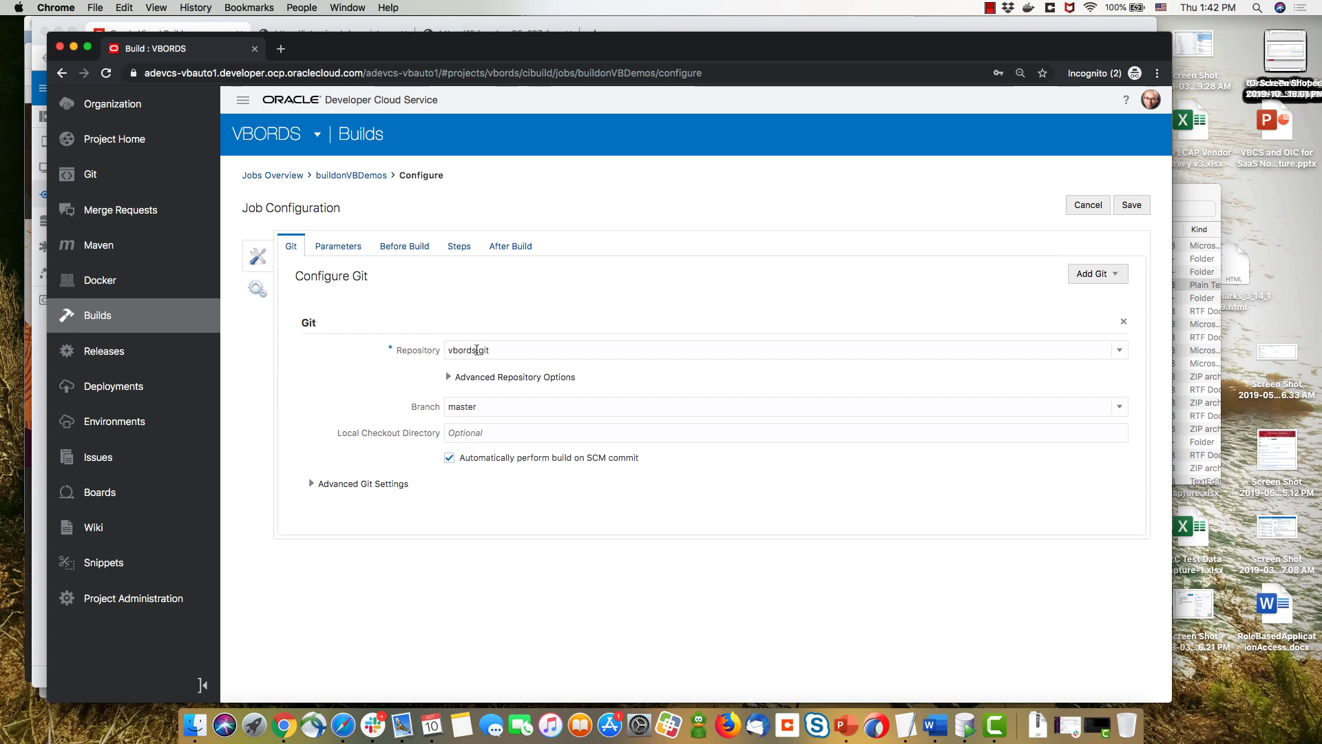
click(458, 247)
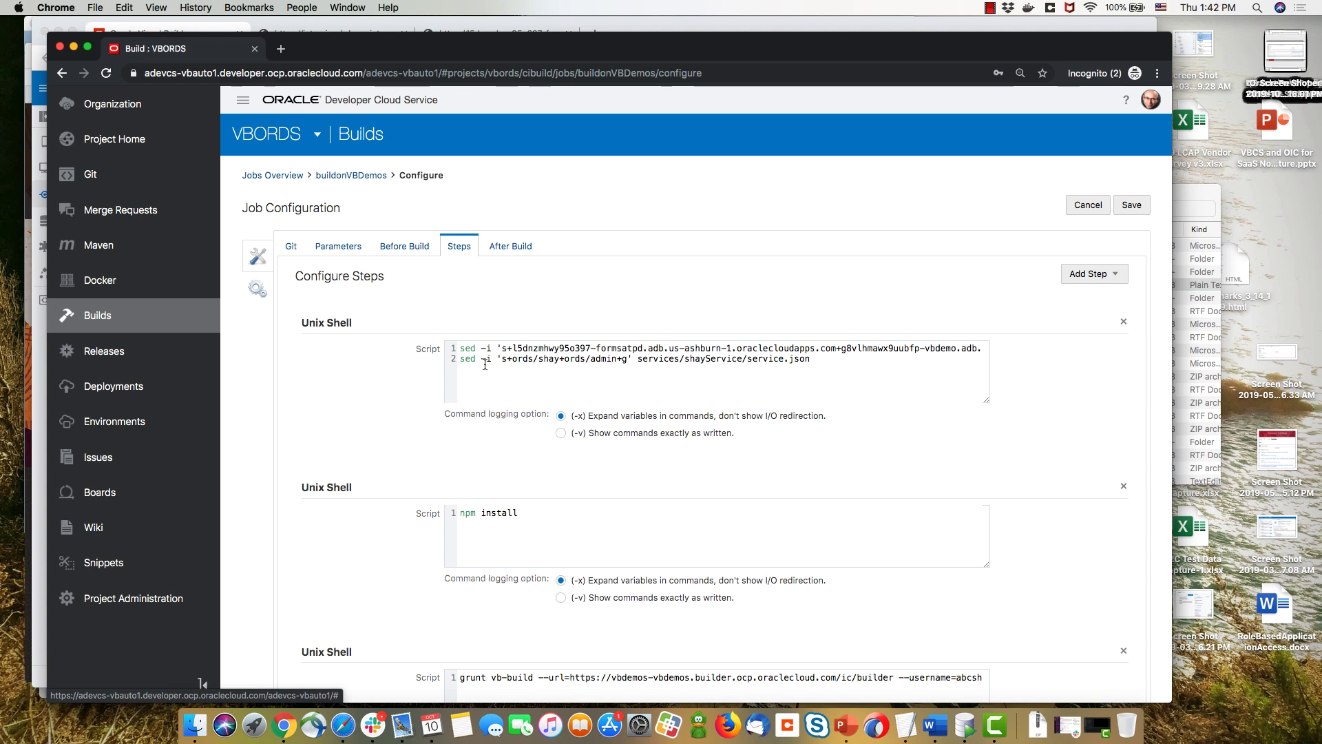
double_click(529, 349)
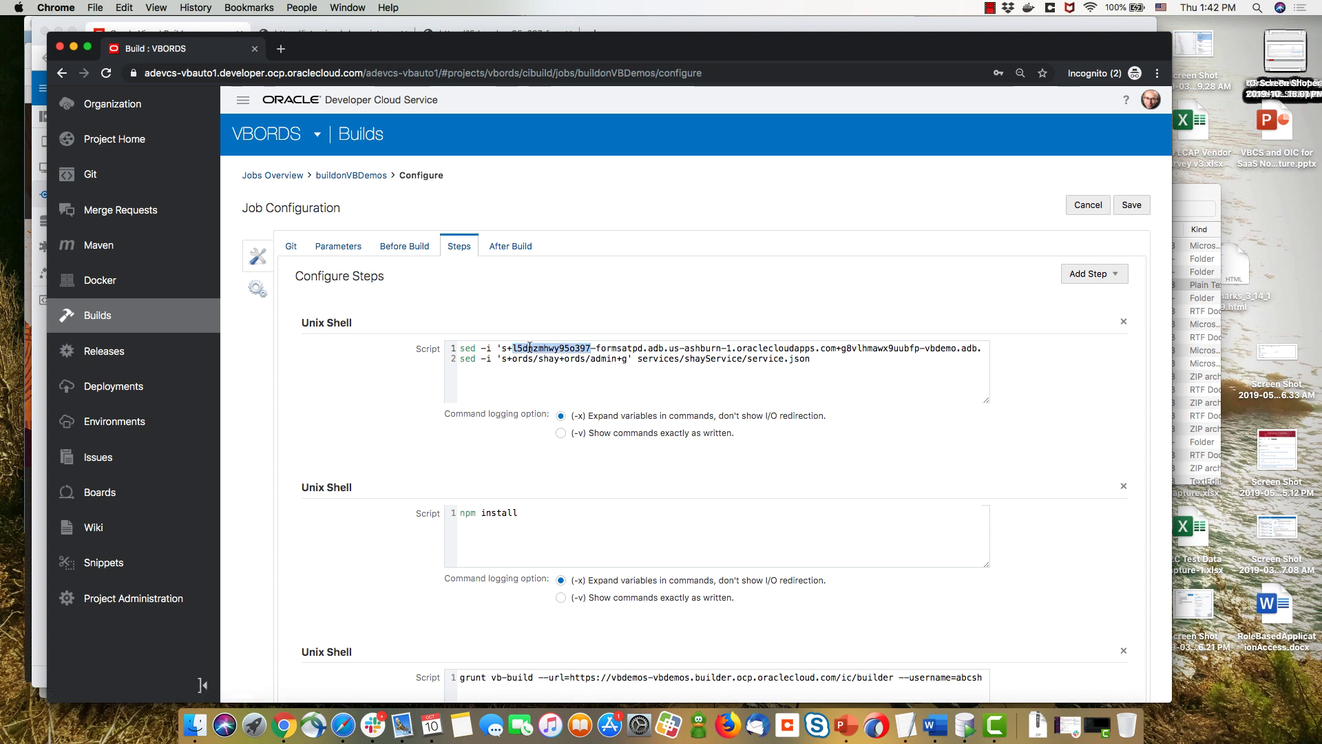
double_click(870, 348)
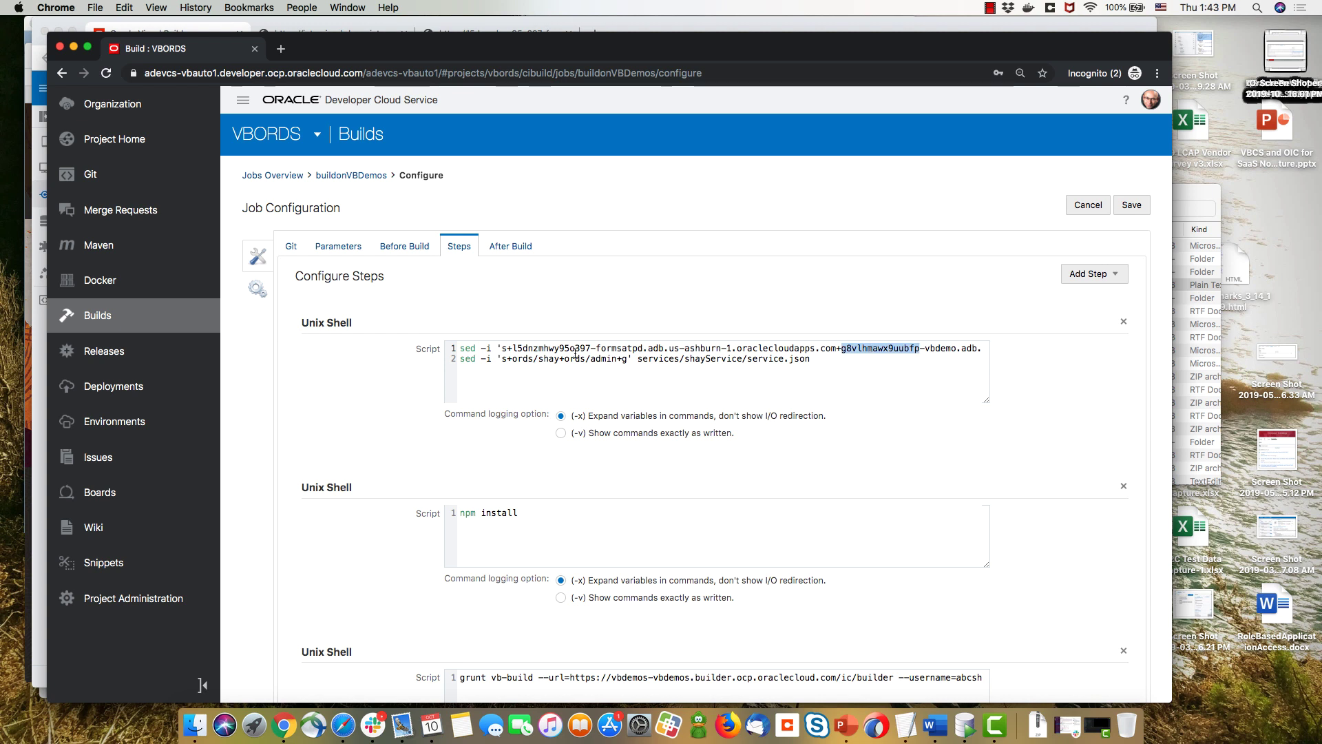
drag(515, 358, 544, 359)
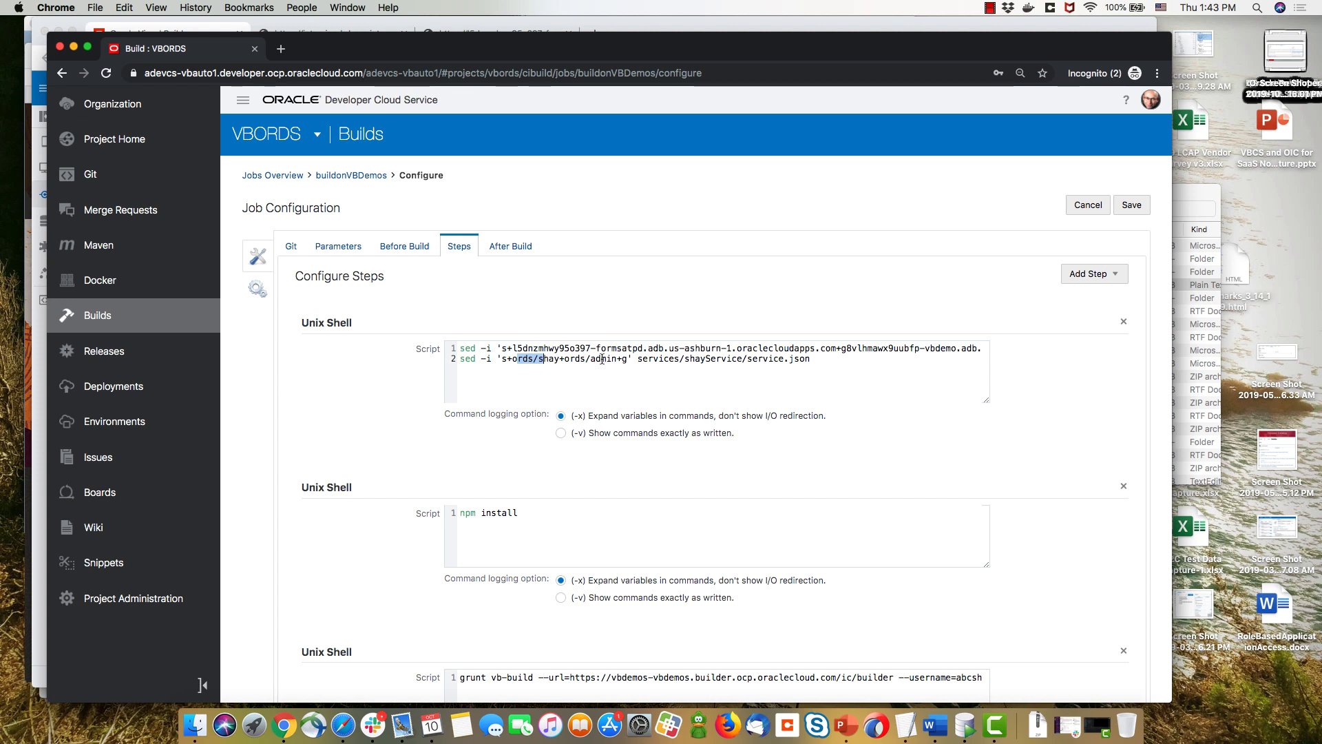
double_click(553, 360)
double_click(766, 359)
click(1090, 206)
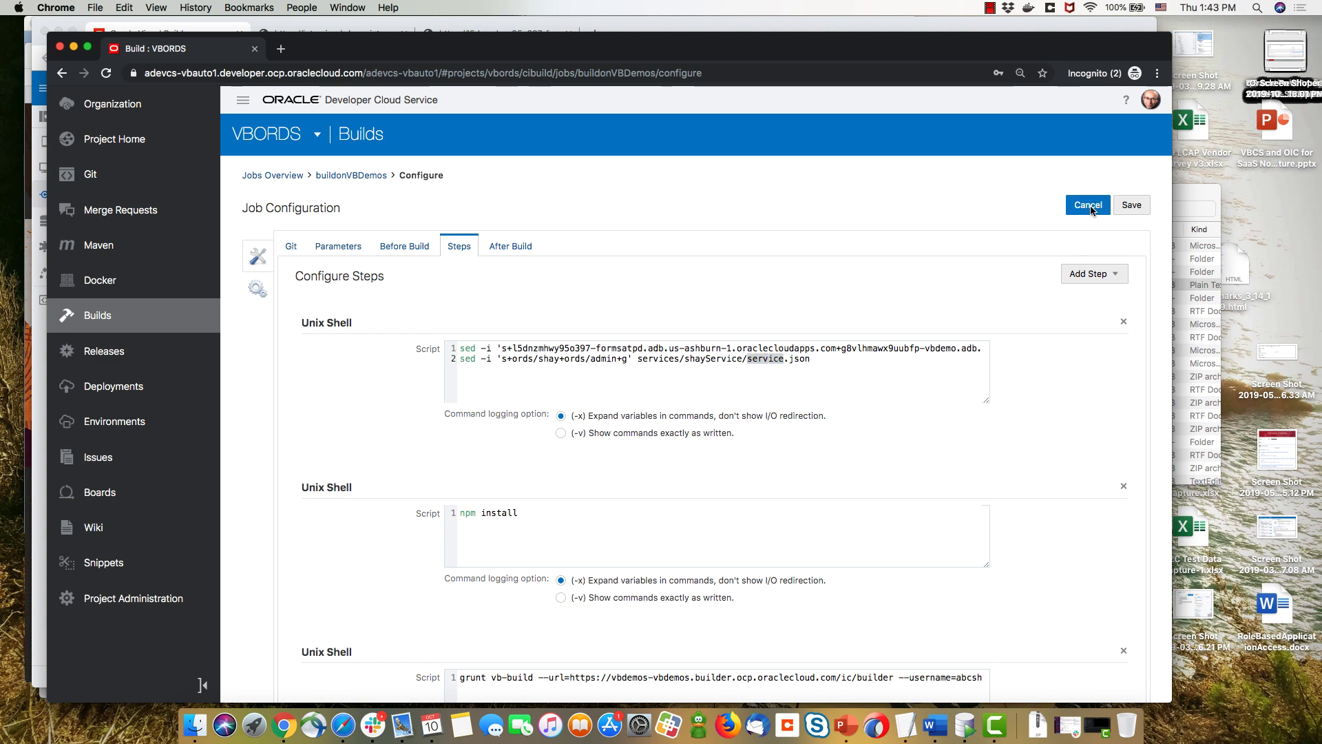
Step: View service.json from the services folder of vbords.git and check its host and base path
click(108, 179)
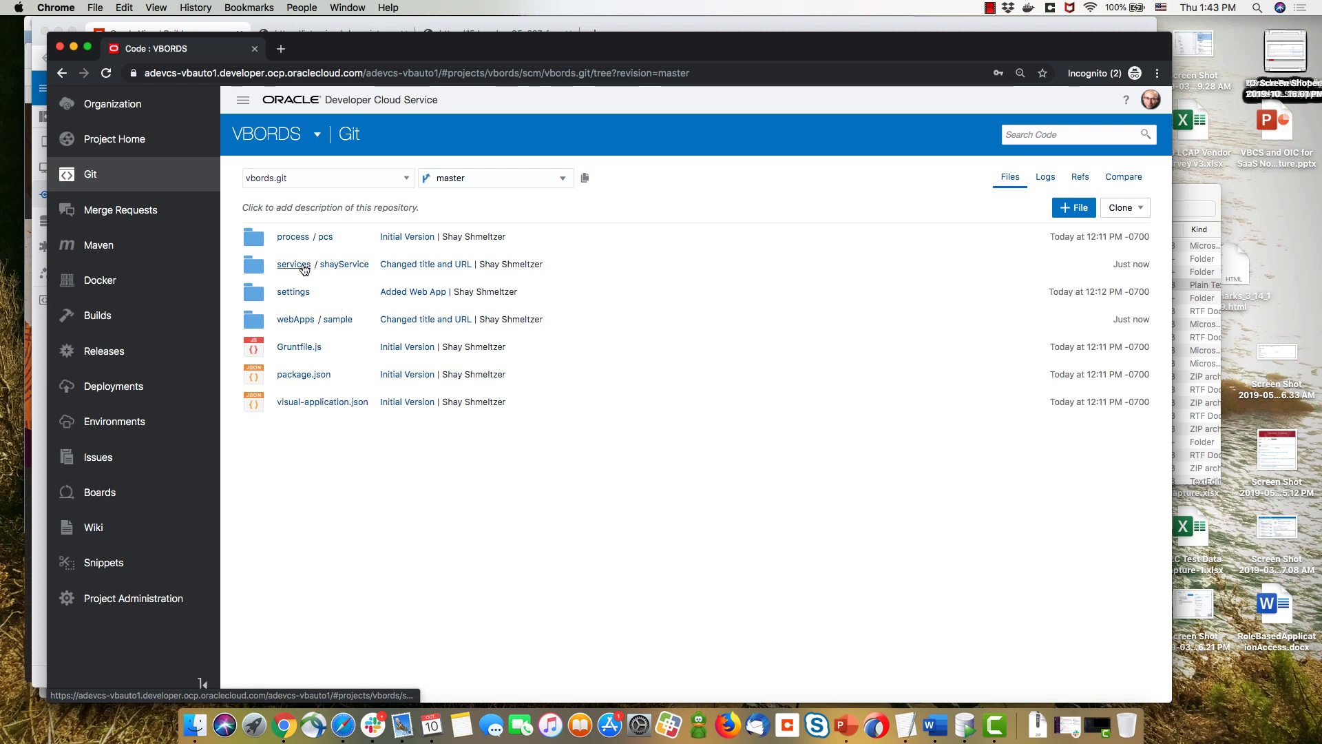
click(335, 269)
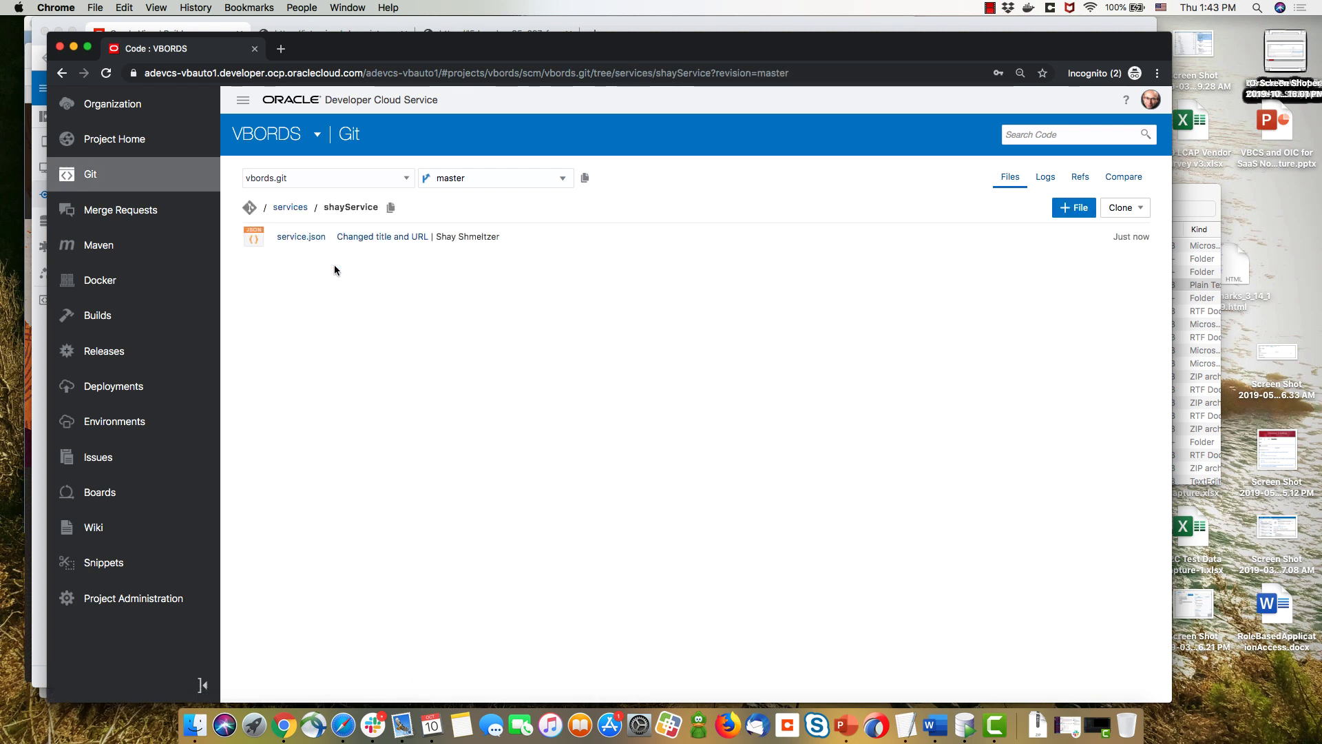
click(310, 241)
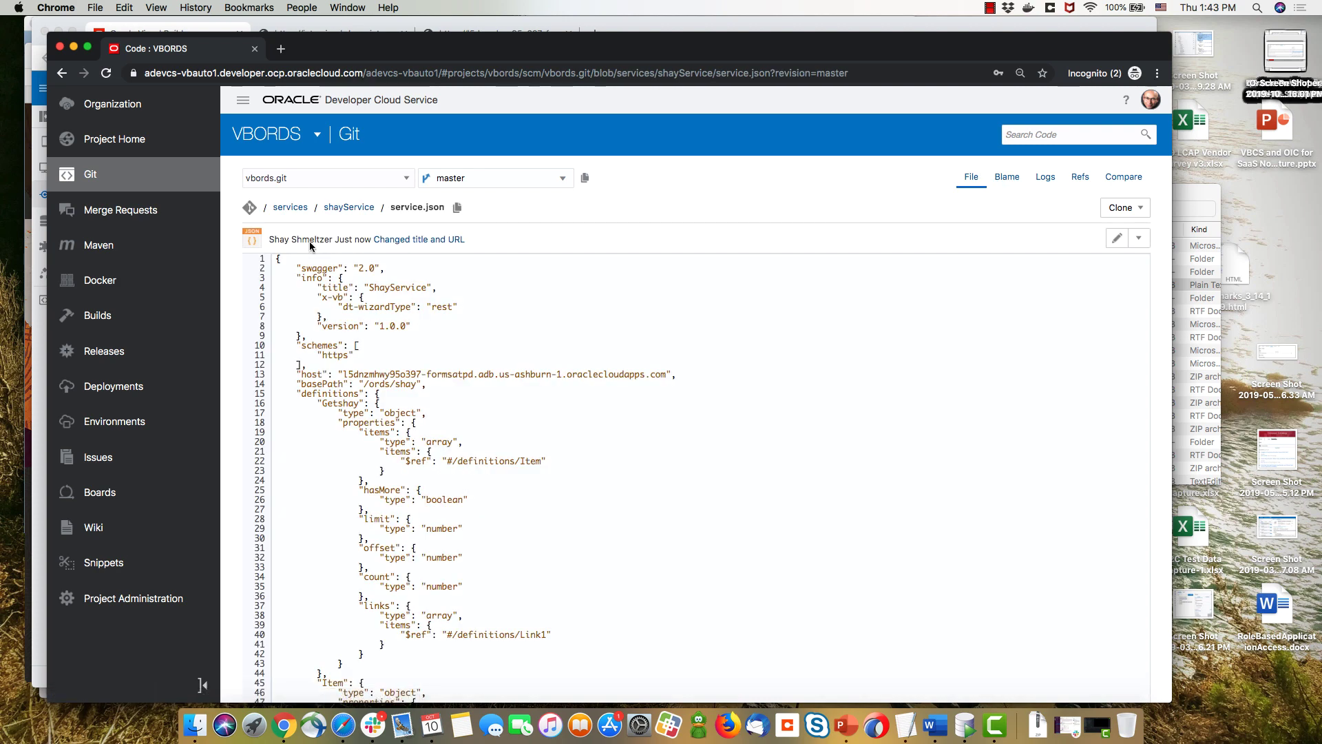
click(344, 371)
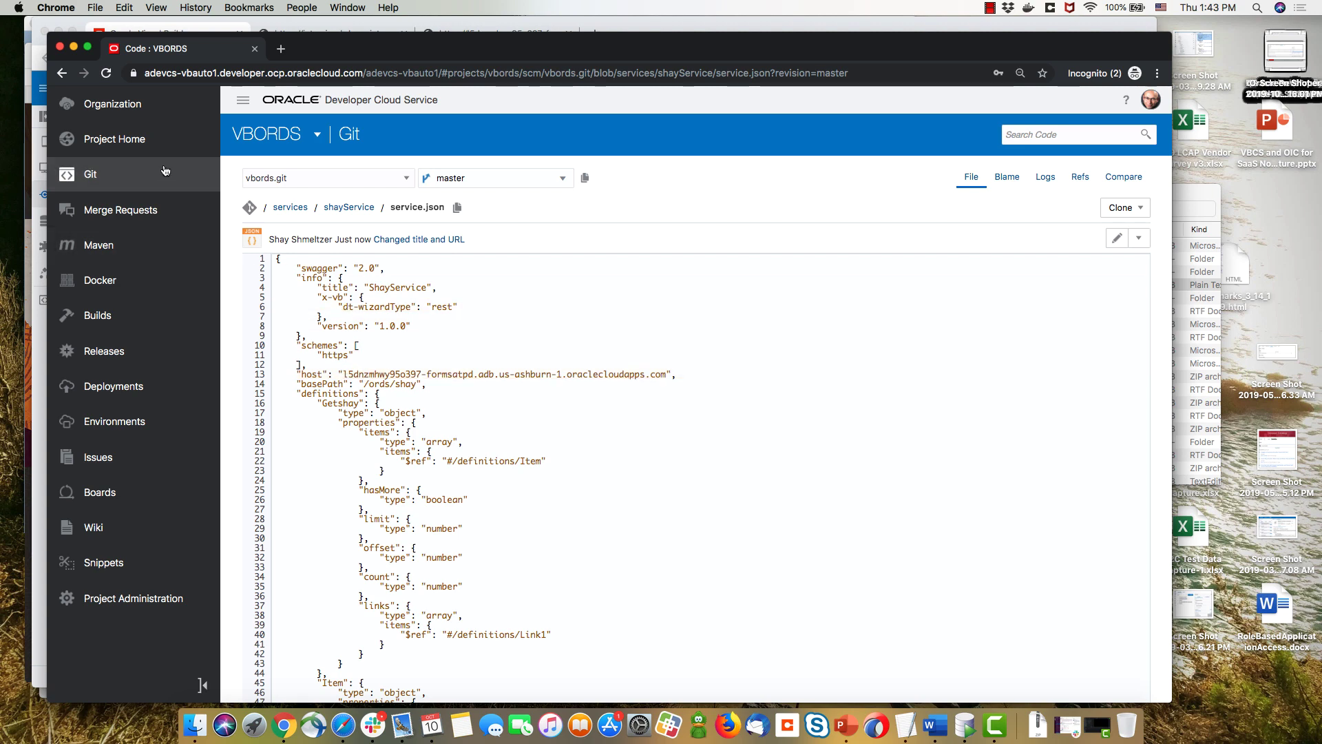
Step: Check the recent build activity on the project home, and reload the sample app on the intoraic-vbdemo instance to check its heading
click(153, 146)
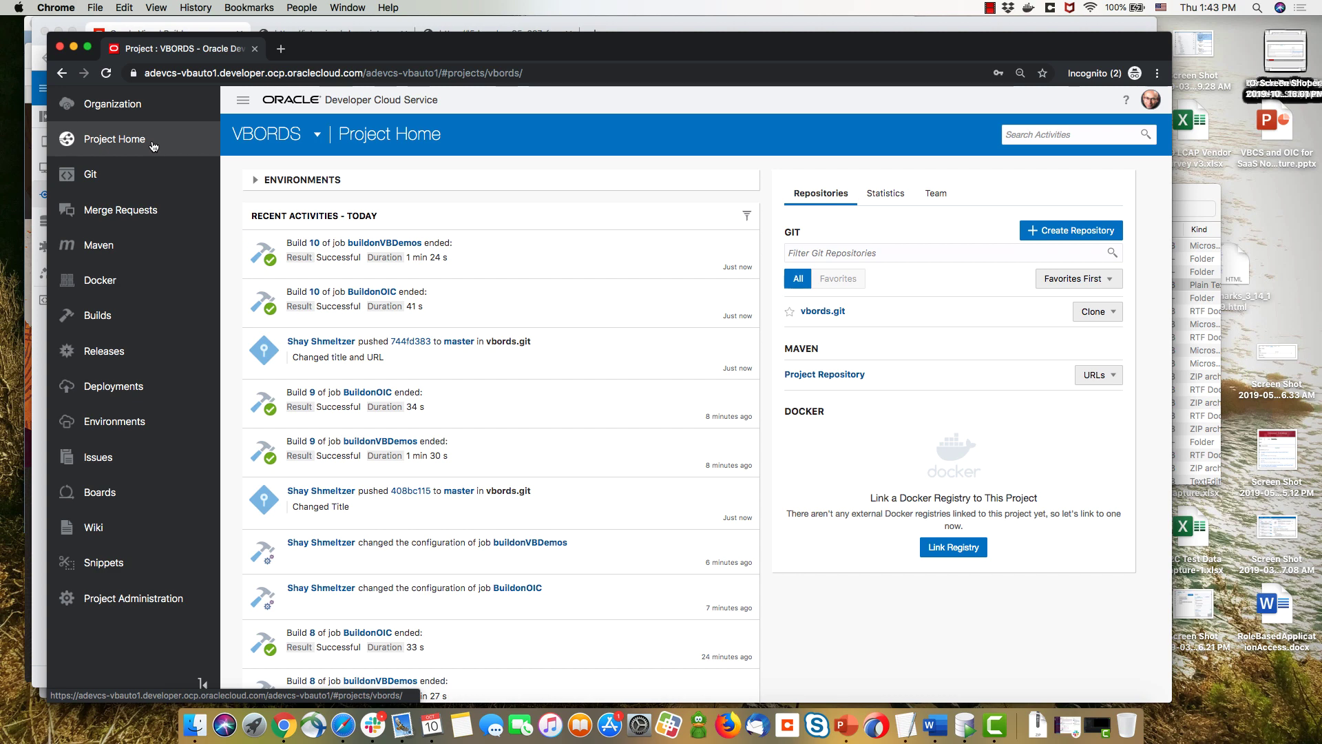
key(super+grave)
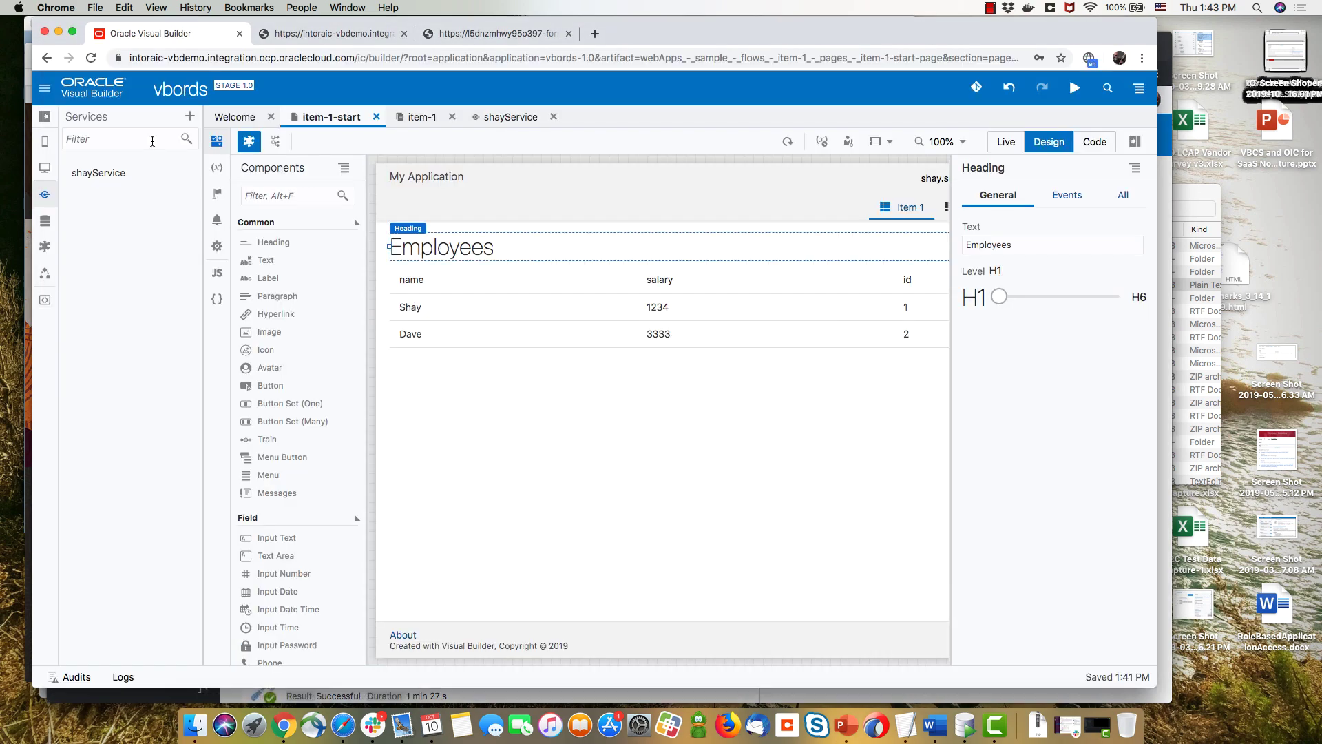
click(327, 34)
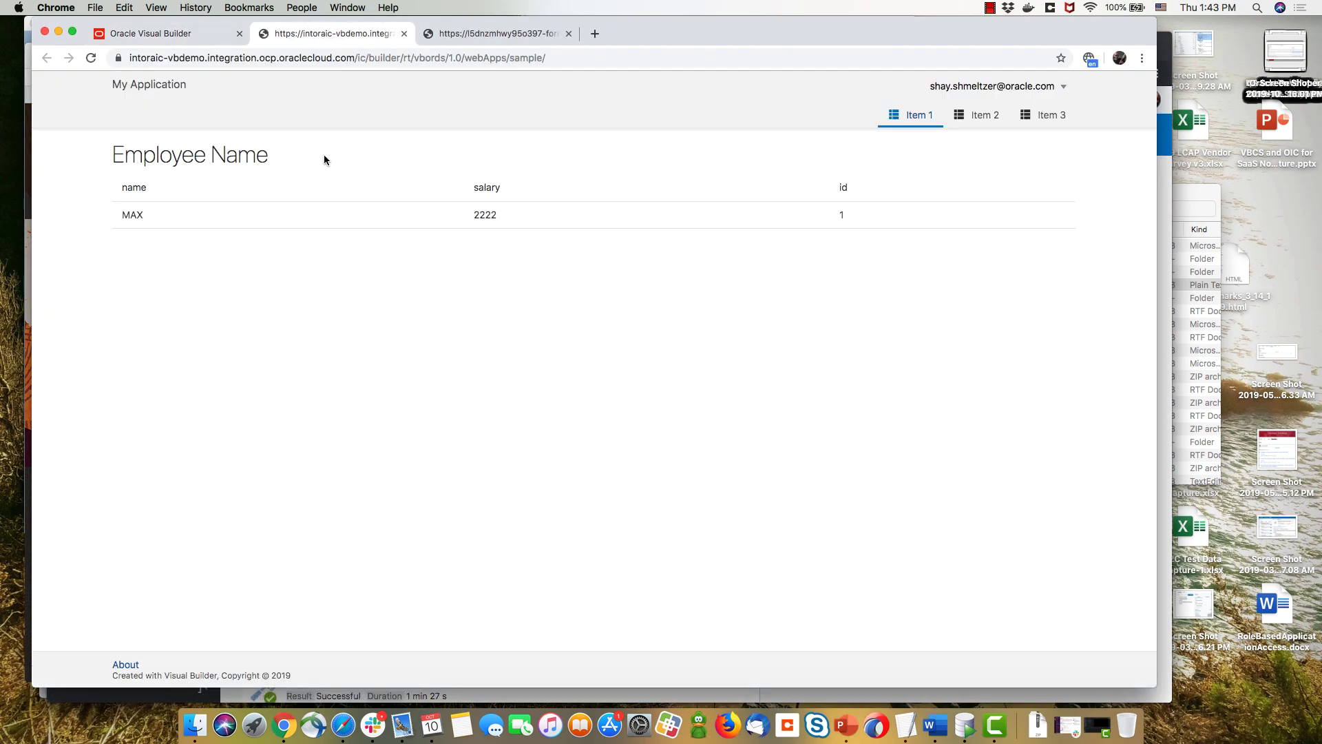
key(super+r)
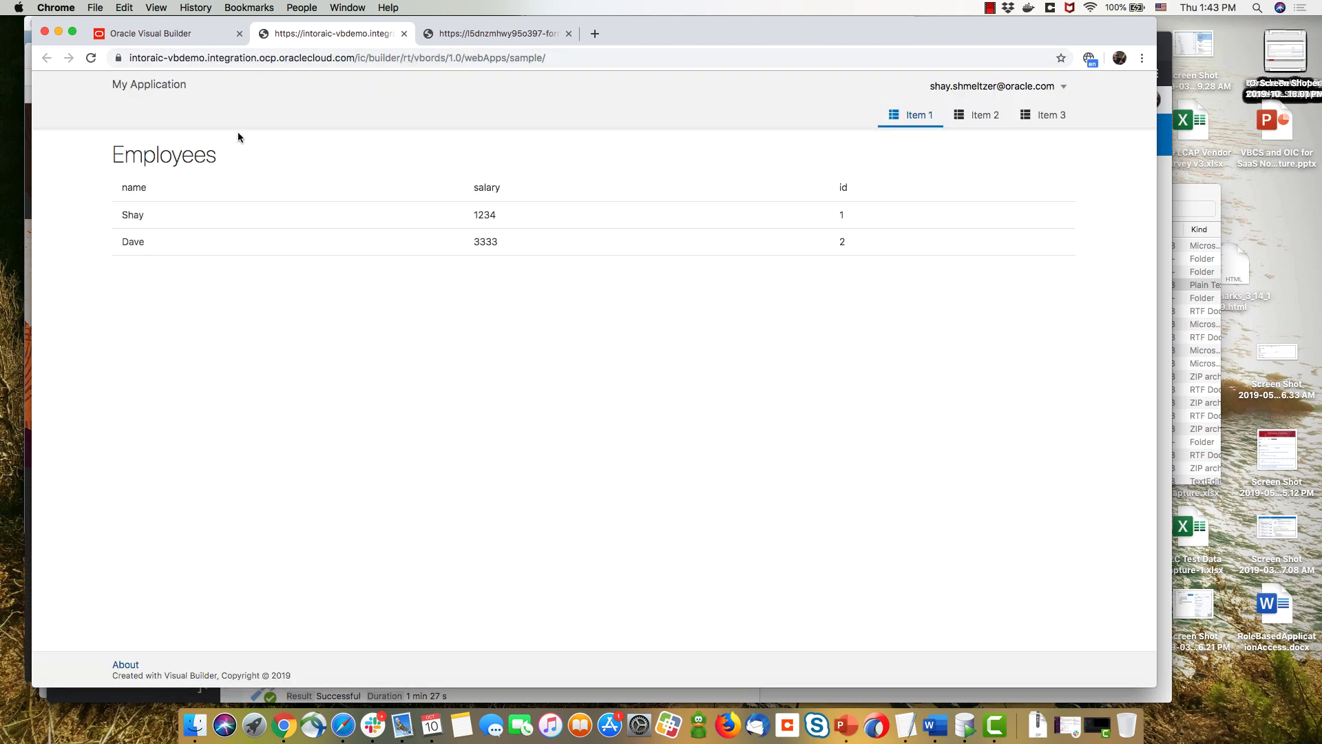
double_click(183, 157)
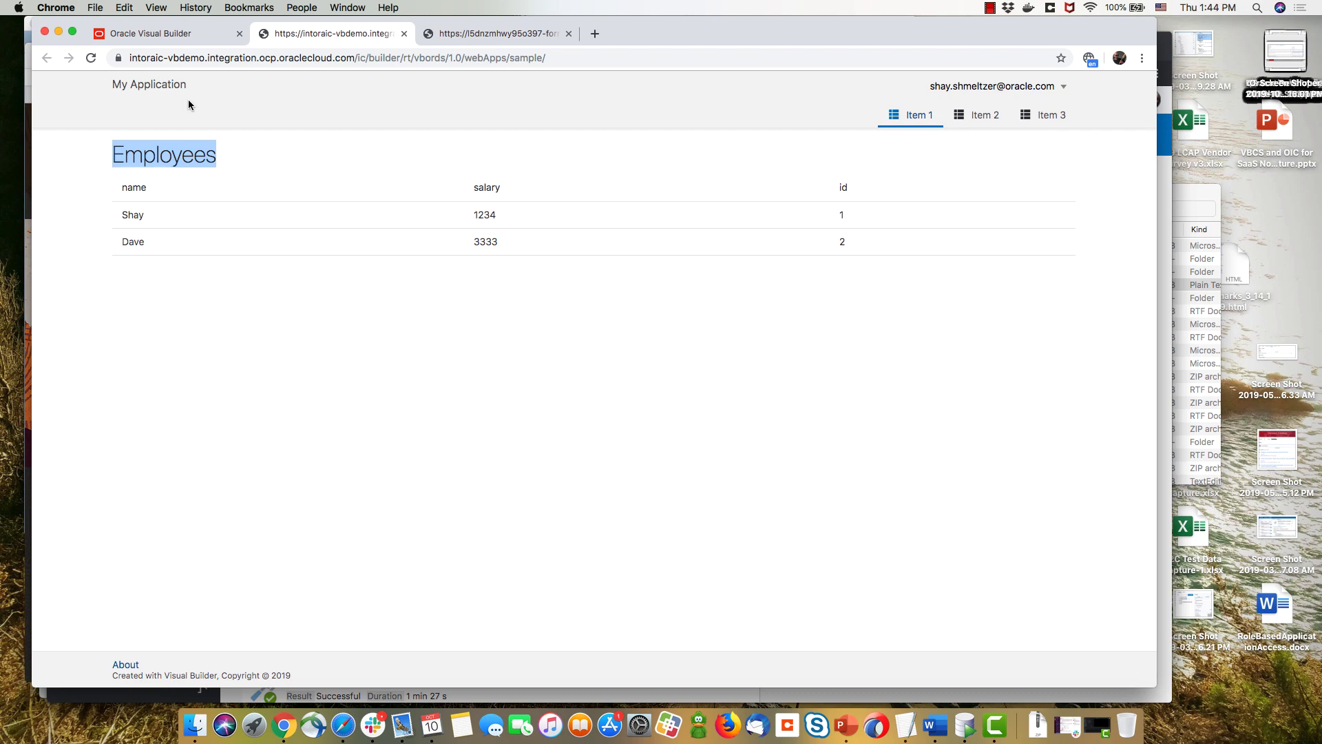
Step: Reload the sample app on the vbdemos instance and check its heading and employee data
key(super+grave)
key(super+grave)
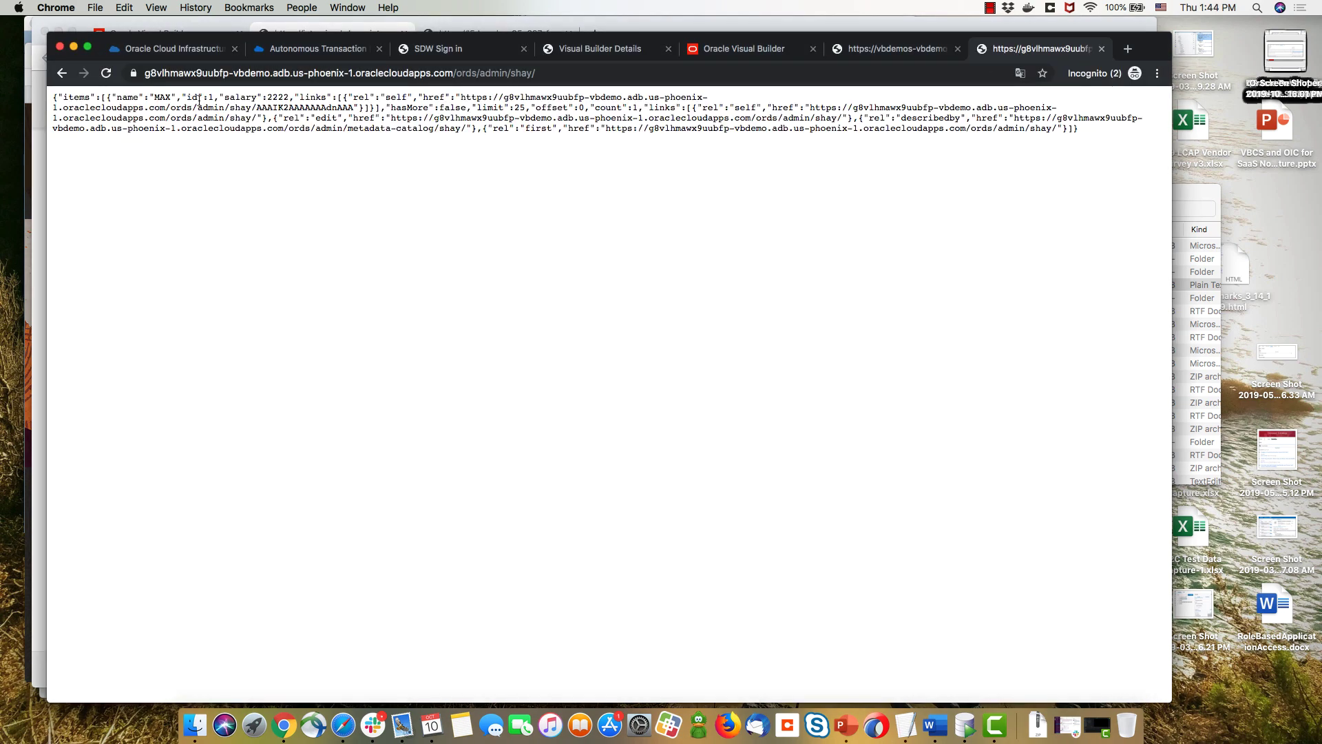
click(873, 49)
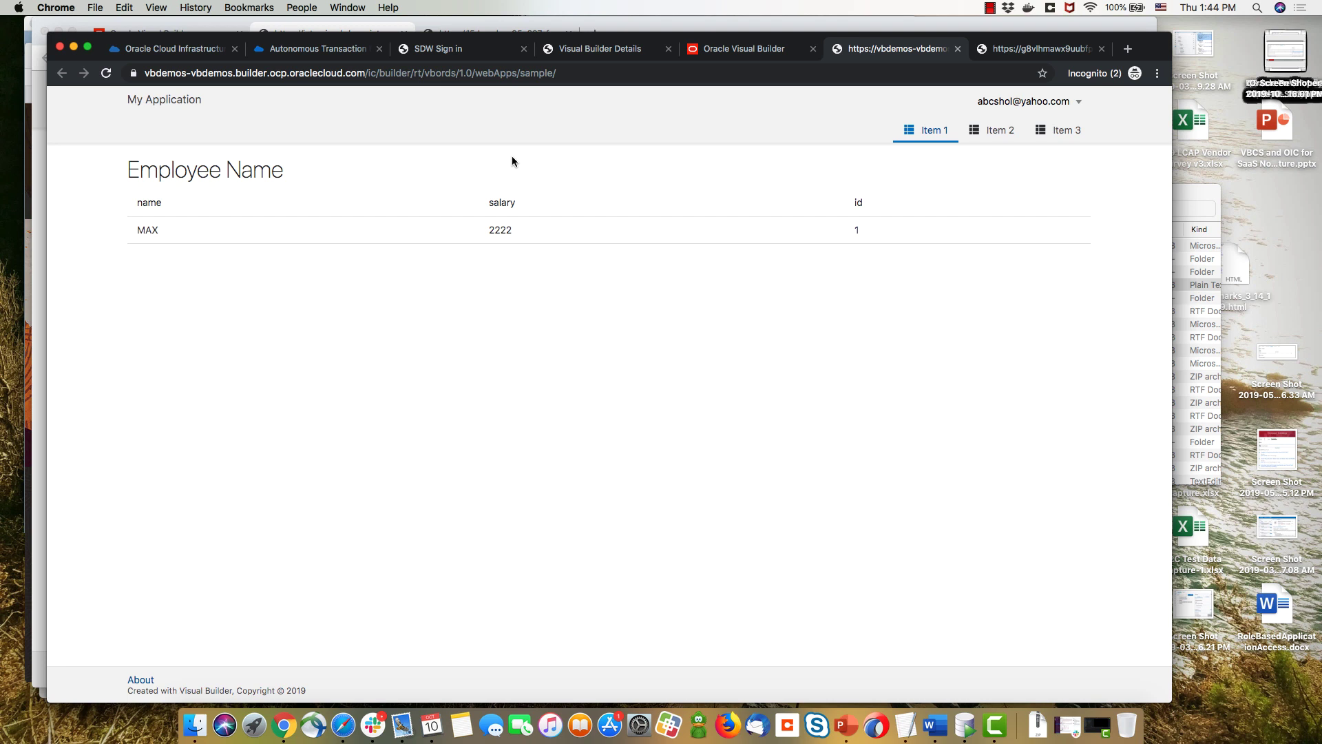
key(super+r)
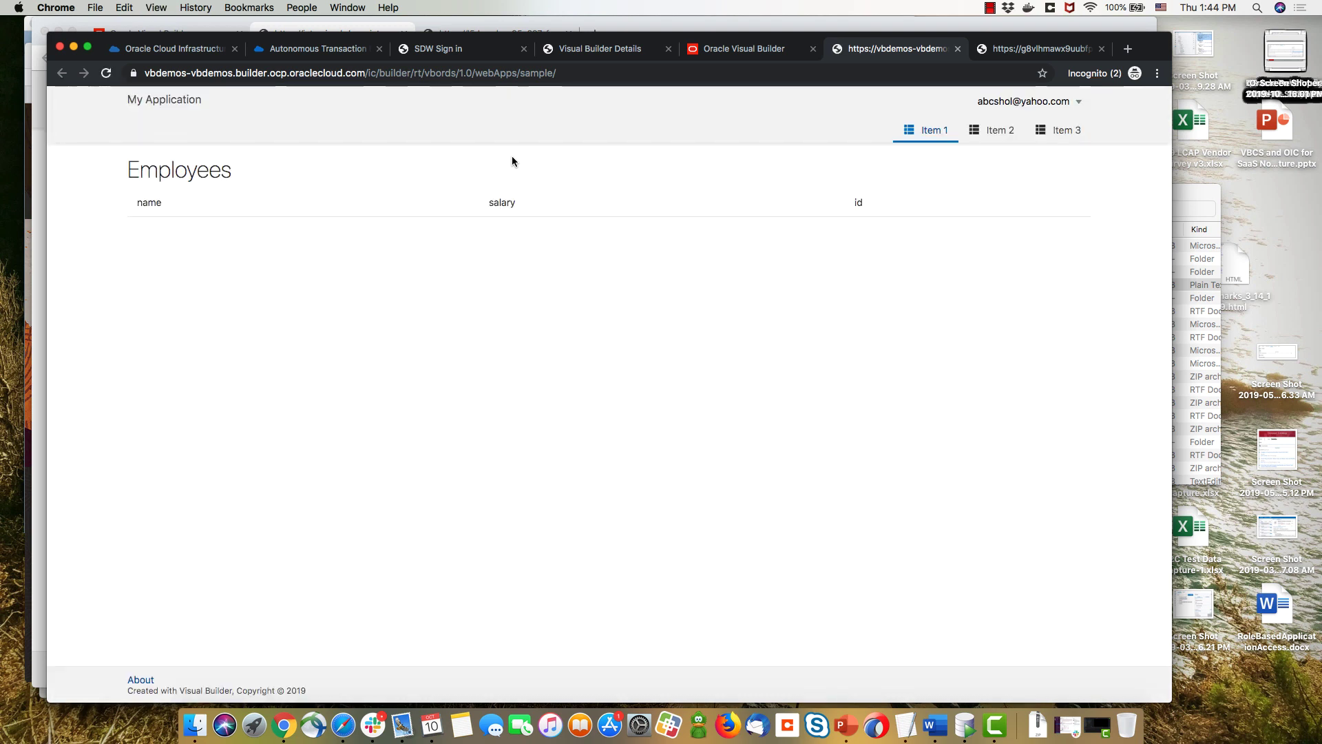
double_click(217, 164)
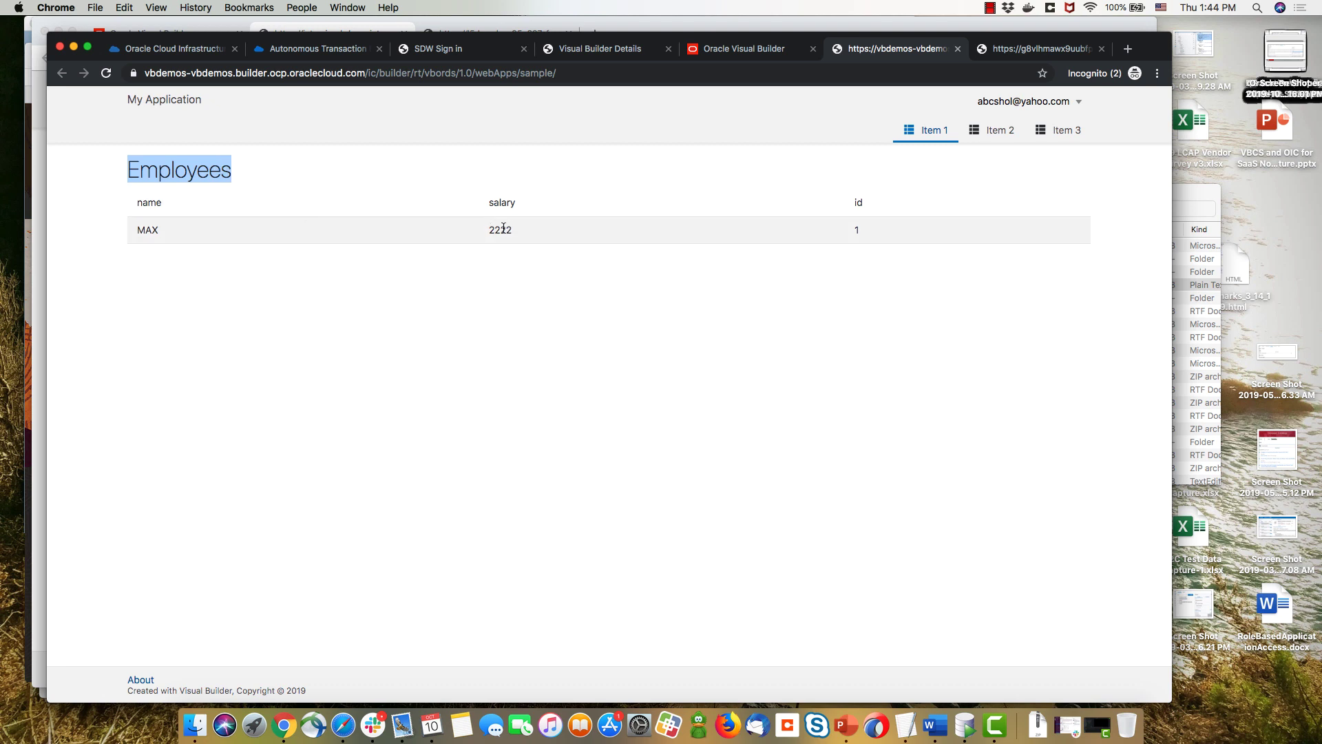
Step: Launch the staged sample web app of vbords from the vbdemos instance's application list
click(751, 52)
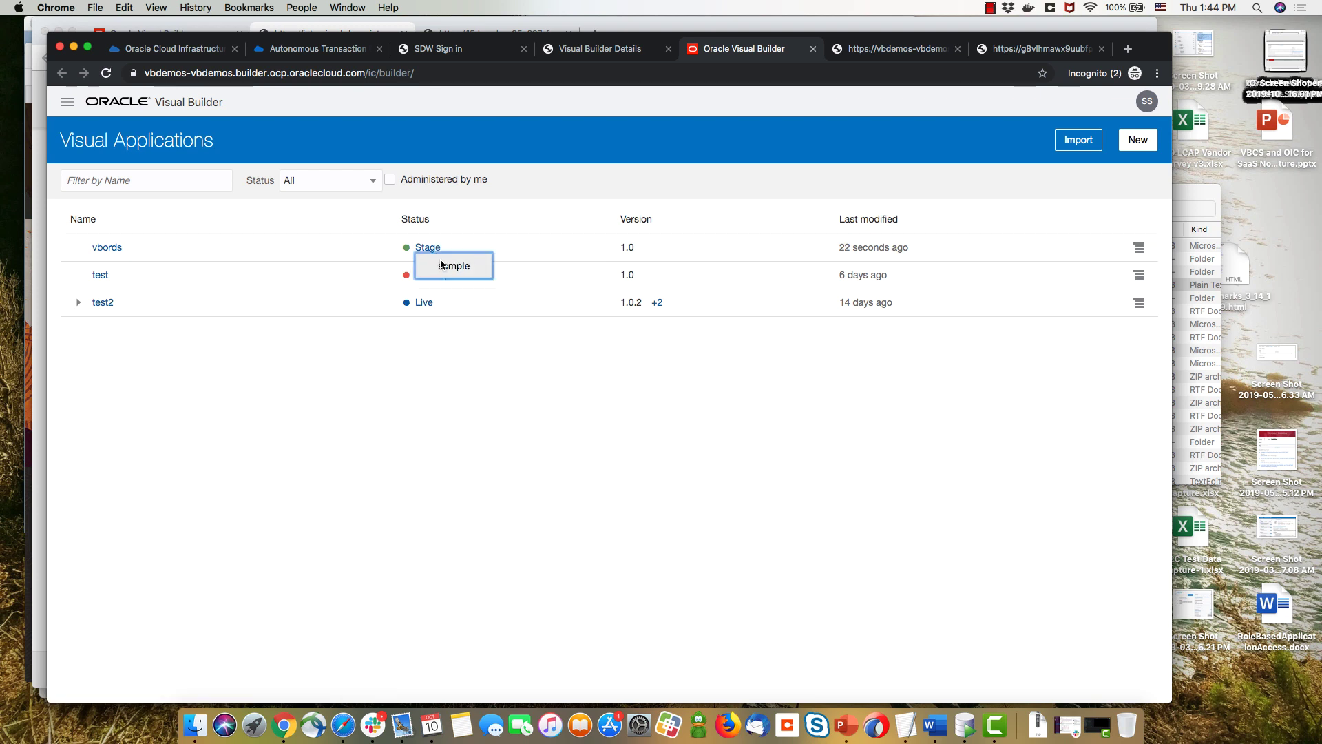
click(442, 265)
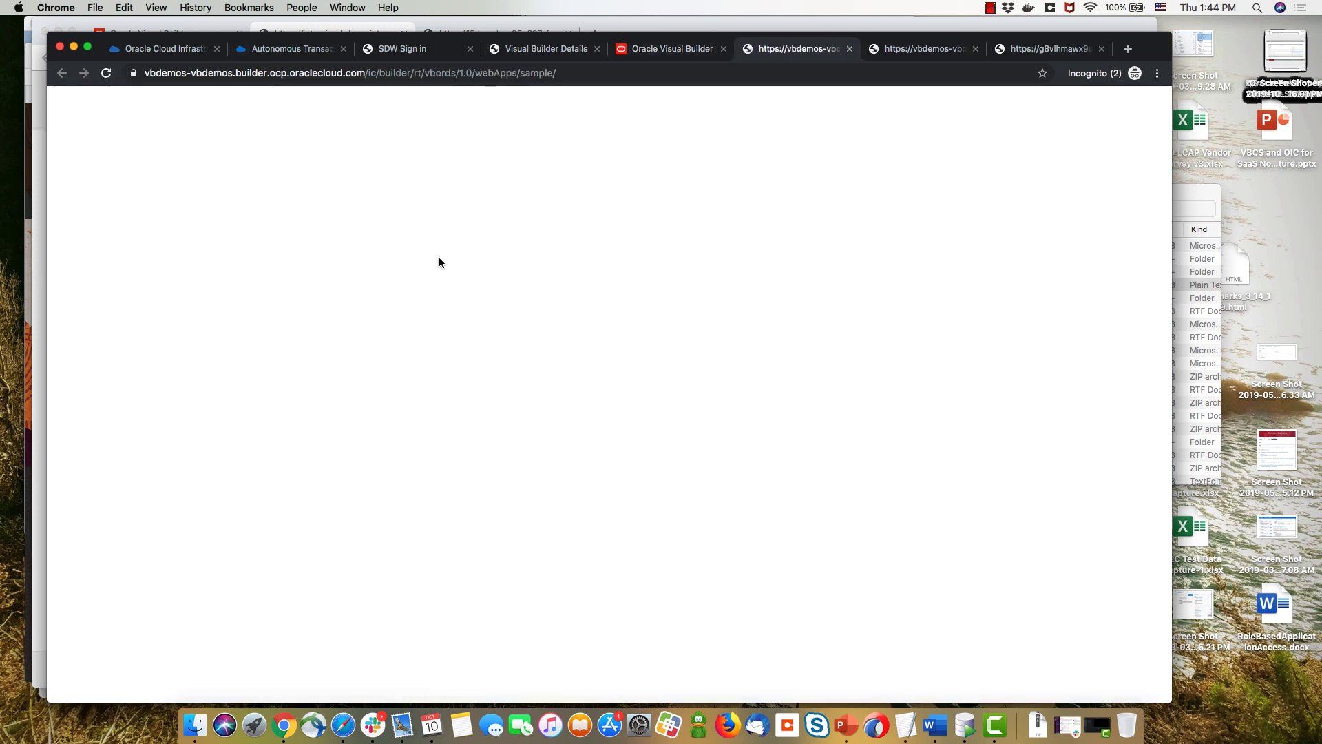